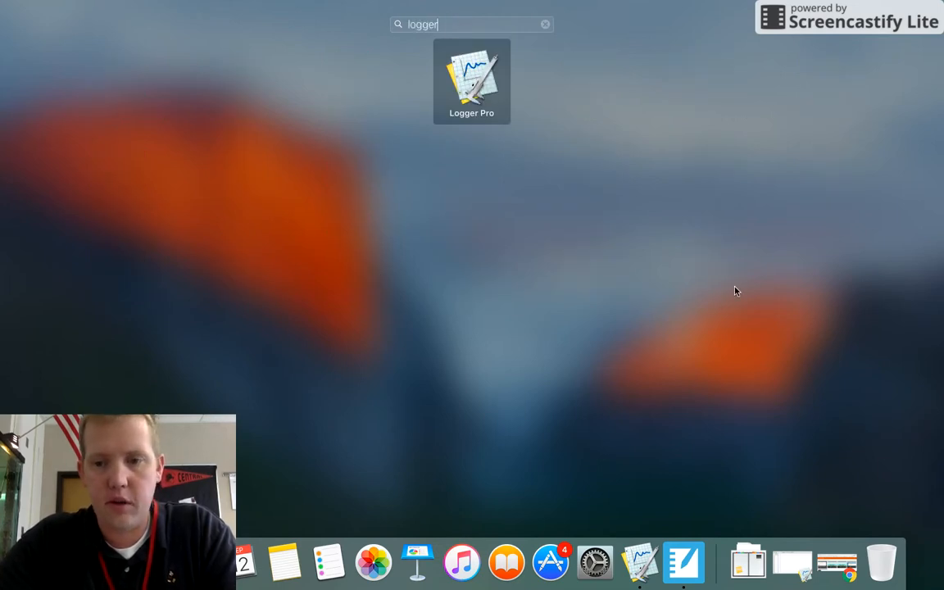
Step: Open Logger Pro and shrink the graph from its upper-left corner, leaving a gap beside the data table
{"action": "key", "text": "Return"}
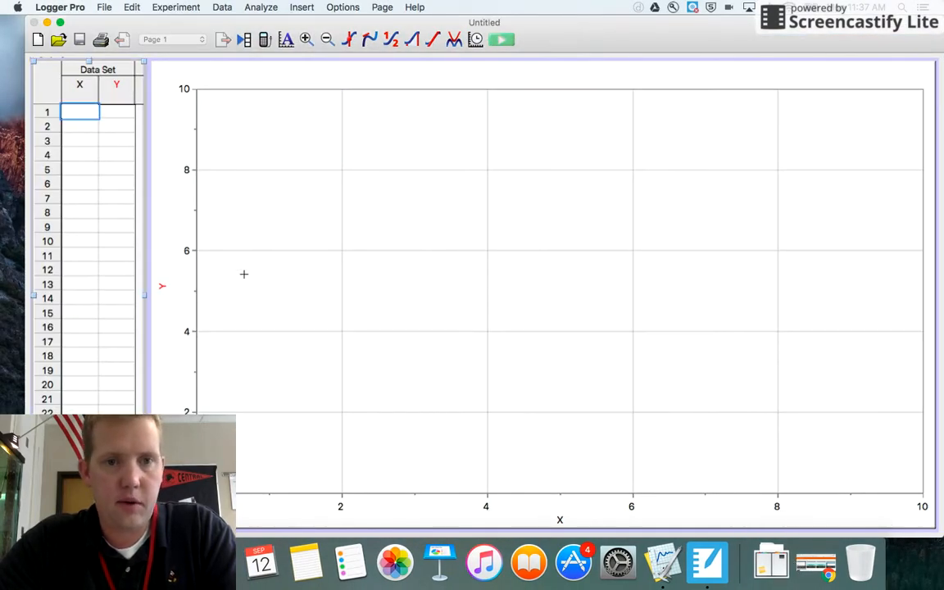
{"action": "left_click", "coordinate": [151, 65]}
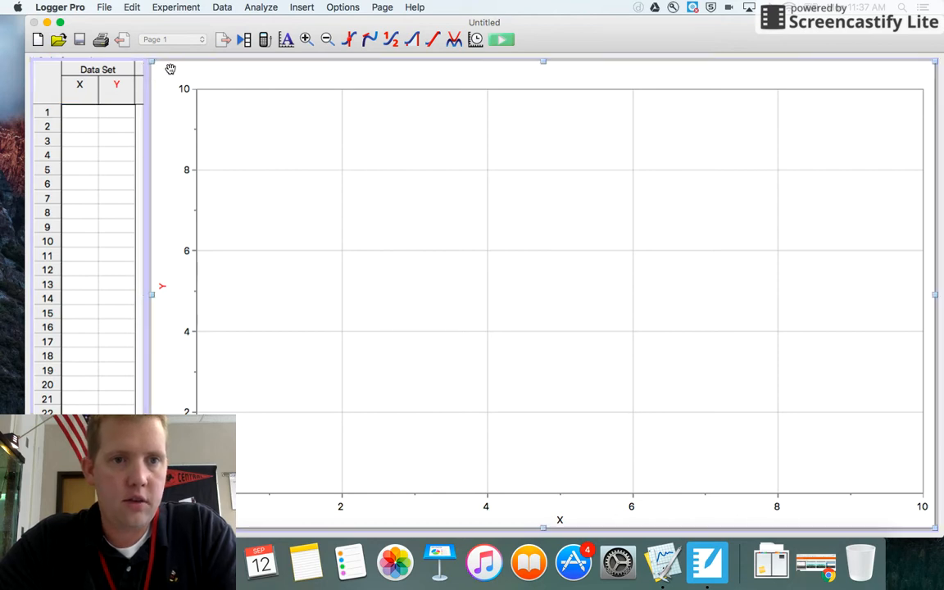
{"action": "left_click_drag", "start_coordinate": [246, 116], "coordinate": [202, 82]}
Step: Define the X column with the name Time, short name t and units s
{"action": "double_click", "coordinate": [79, 85]}
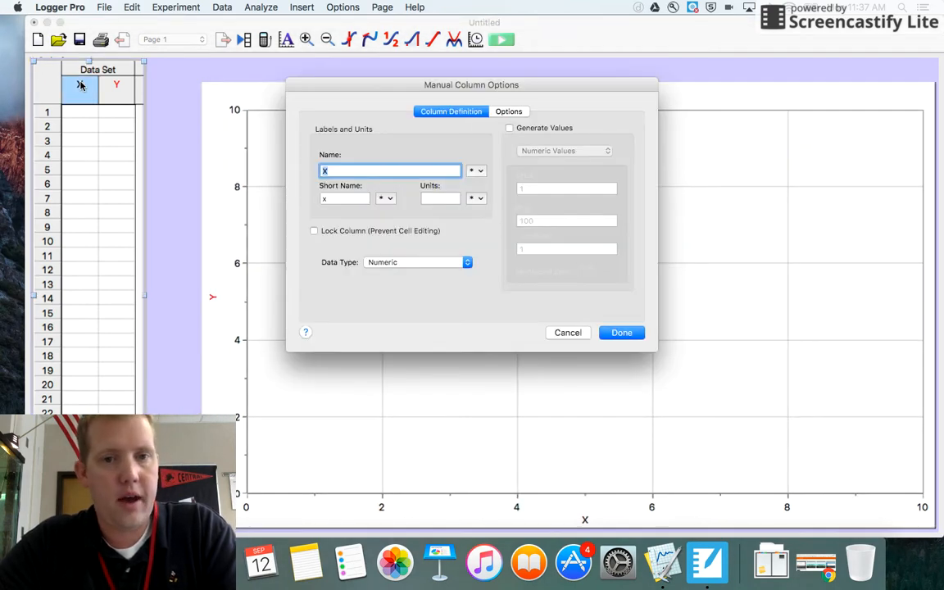
{"action": "type", "text": "Time"}
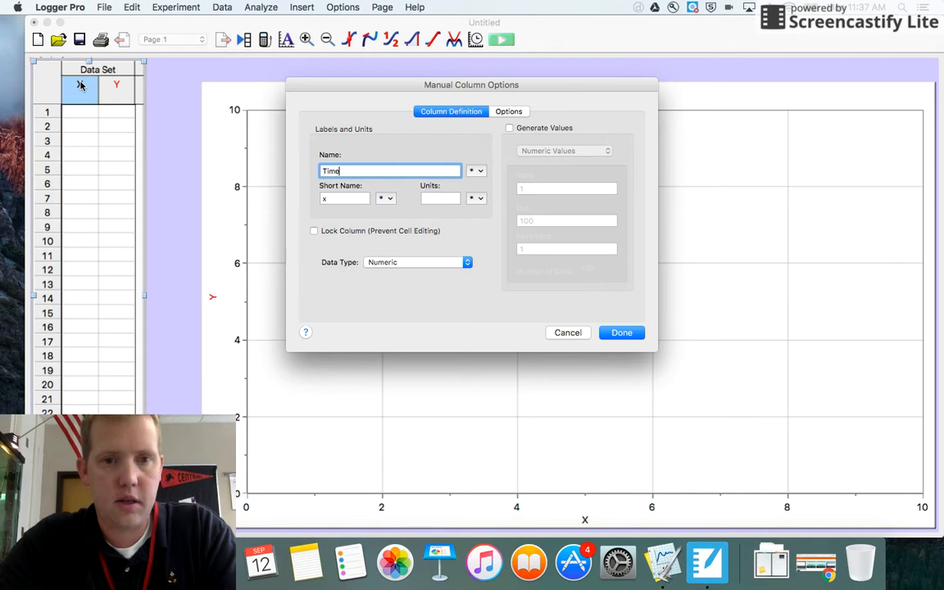
{"action": "key", "text": "Tab"}
{"action": "type", "text": "t"}
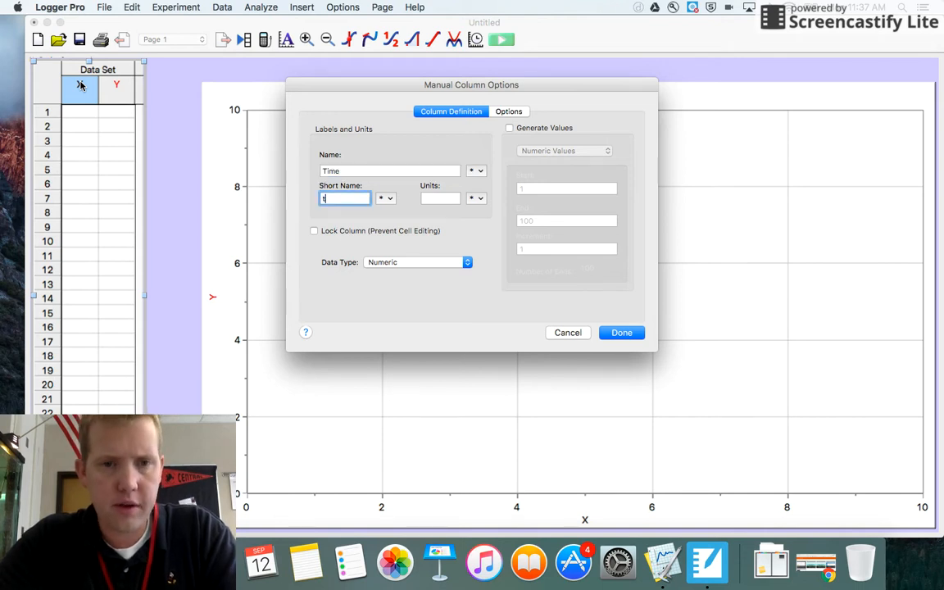
{"action": "key", "text": "Tab"}
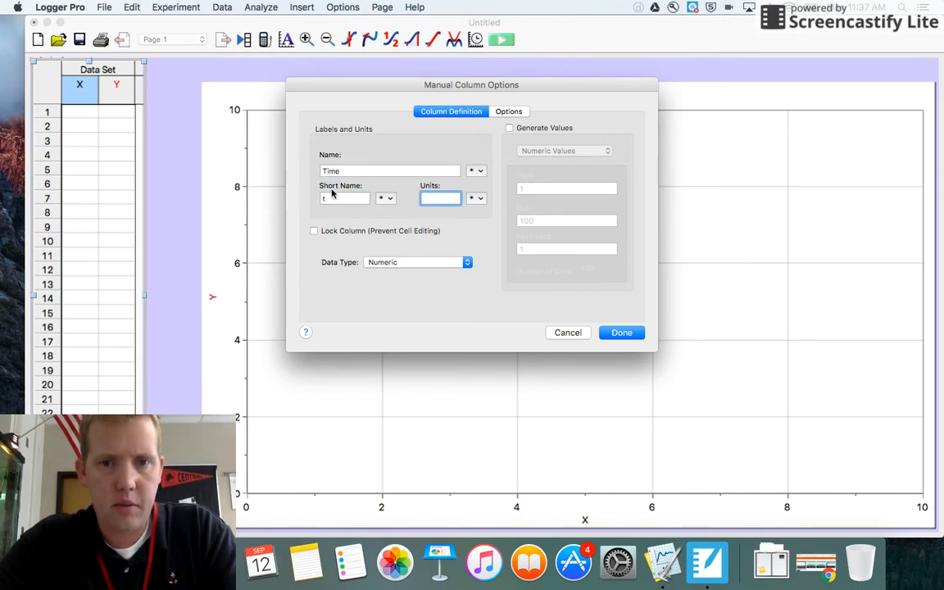
{"action": "left_click", "coordinate": [627, 334]}
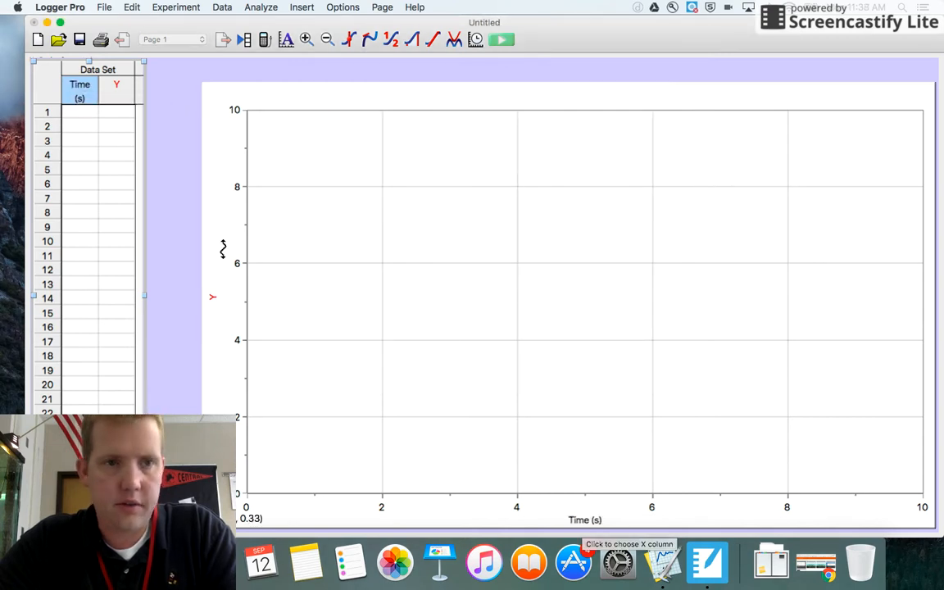
Step: Define the Y column with the name Distance, short name d and units m
{"action": "double_click", "coordinate": [109, 87]}
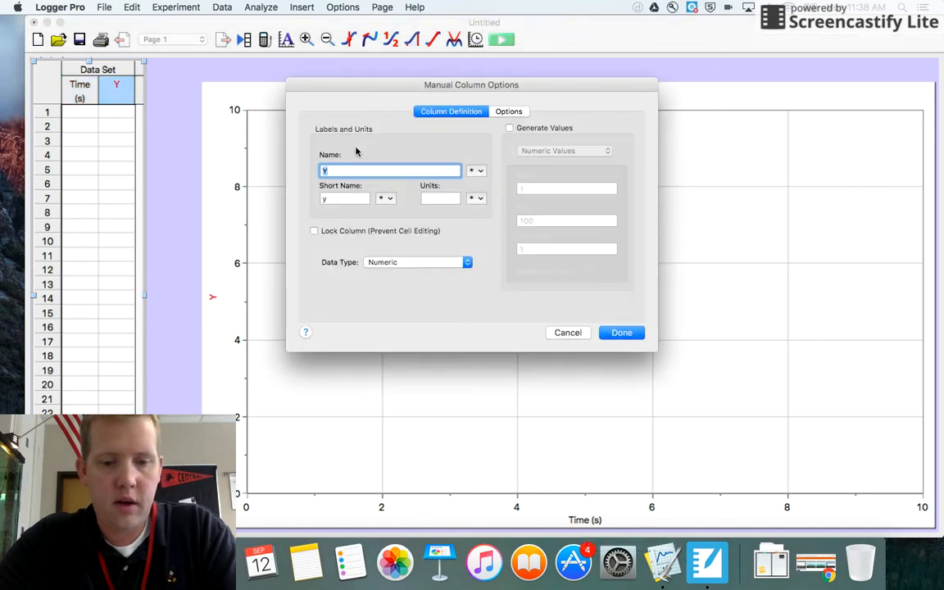
{"action": "type", "text": "Distance ("}
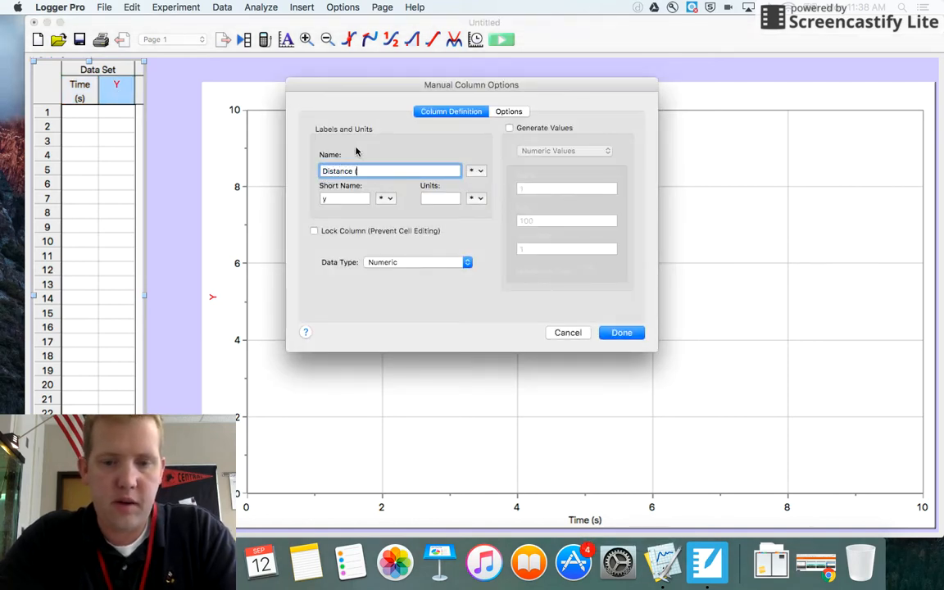
{"action": "type", "text": "m)"}
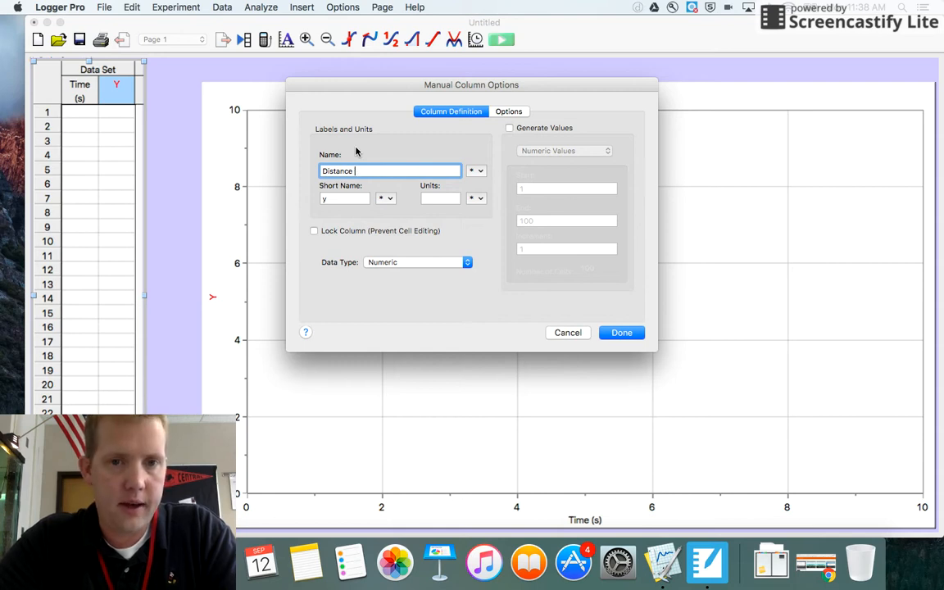
{"action": "double_click", "coordinate": [332, 197]}
{"action": "type", "text": "d"}
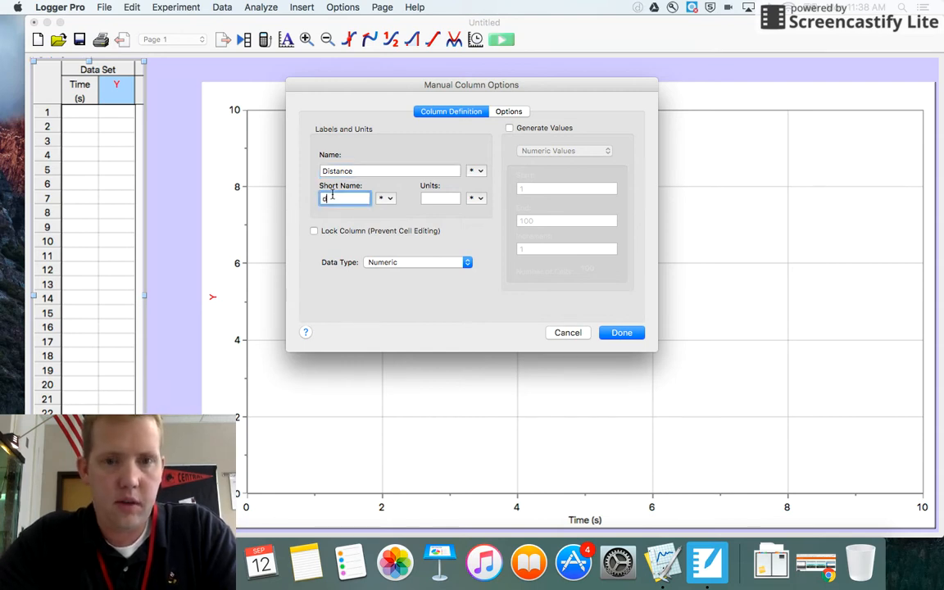
{"action": "left_click", "coordinate": [426, 198]}
{"action": "type", "text": "m"}
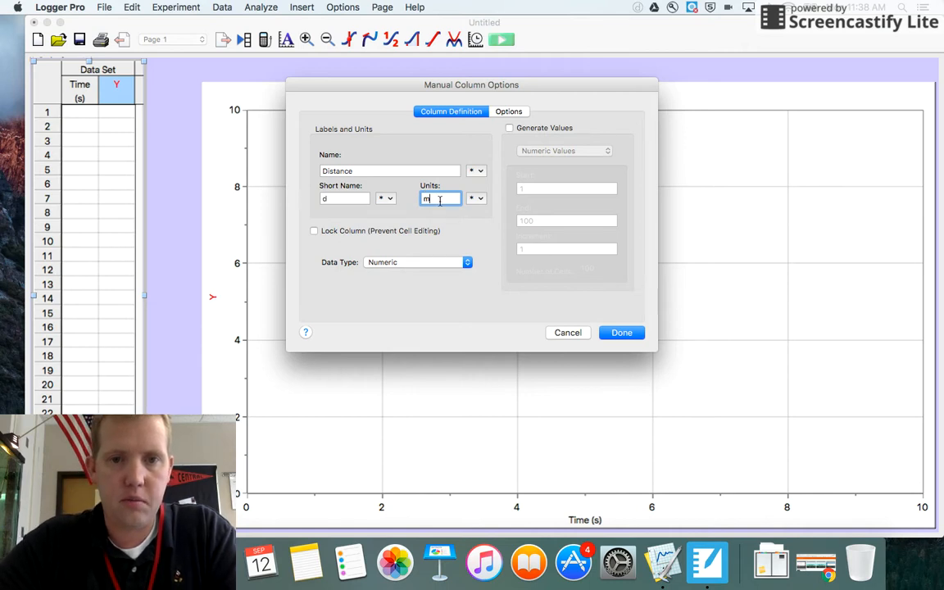
Step: Try a superscript 2 after the Distance column's unit m, remove it, and look through the lowercase Greek symbols
{"action": "left_click", "coordinate": [480, 199]}
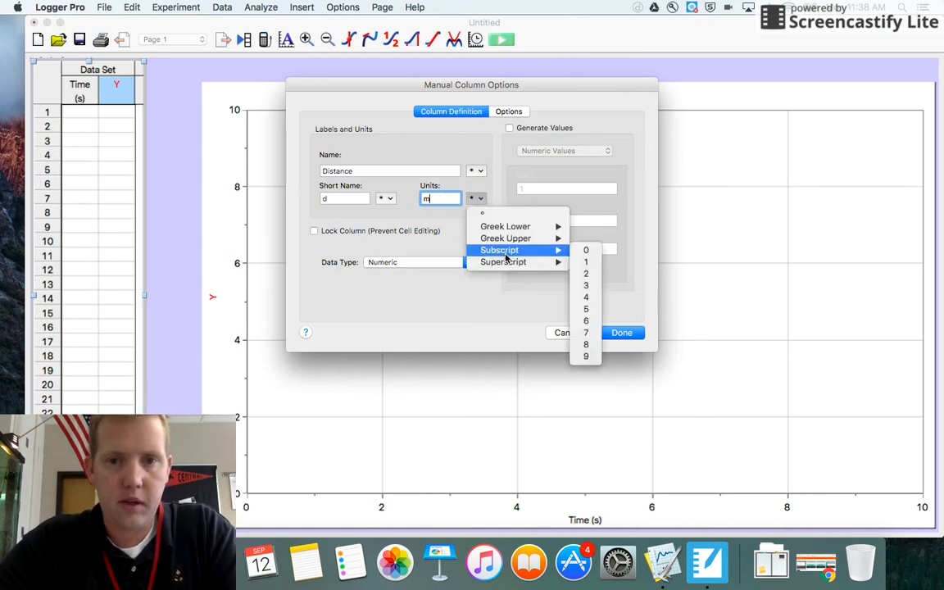
{"action": "mouse_move", "coordinate": [516, 262]}
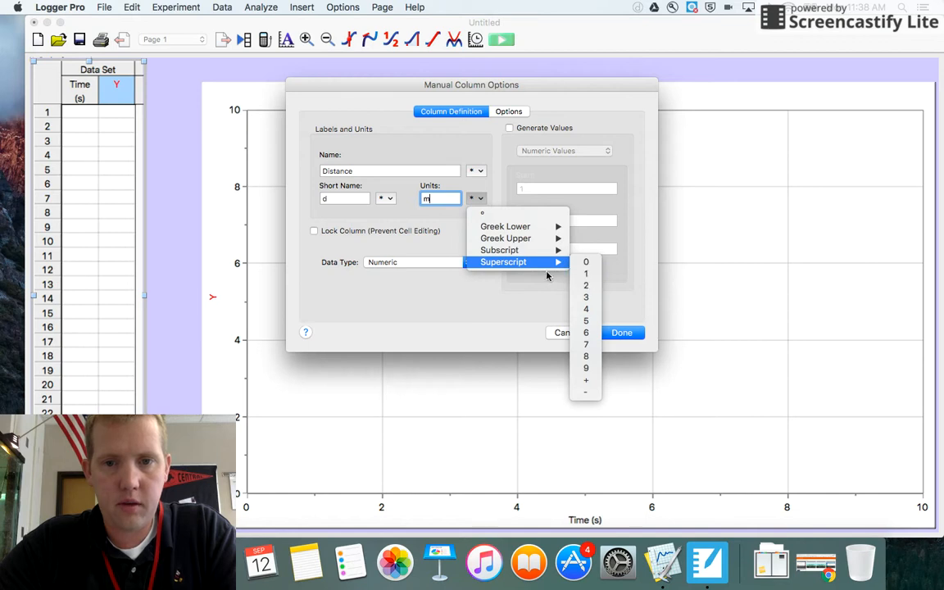
{"action": "left_click", "coordinate": [477, 196]}
{"action": "left_click", "coordinate": [478, 201]}
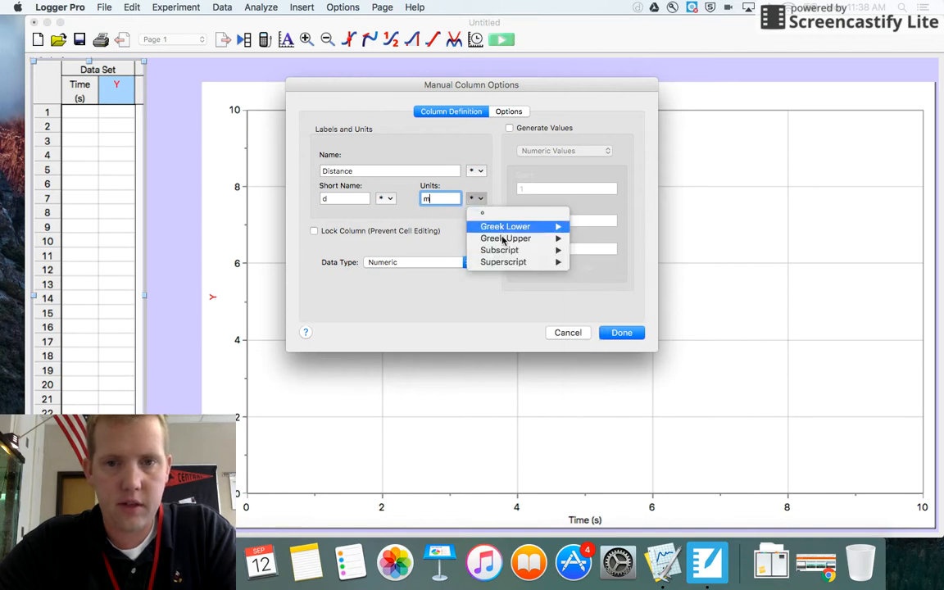
{"action": "mouse_move", "coordinate": [533, 261]}
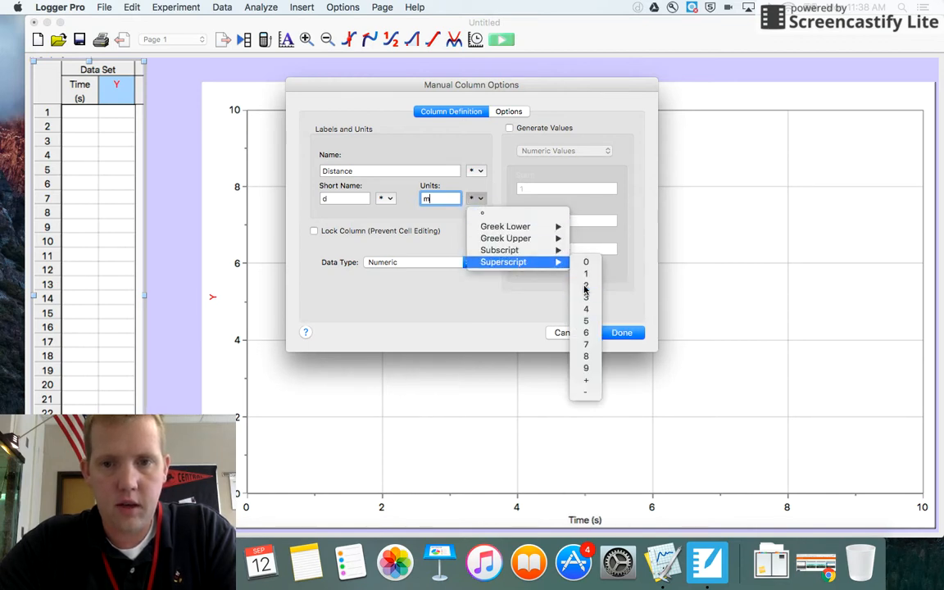
{"action": "left_click", "coordinate": [584, 287]}
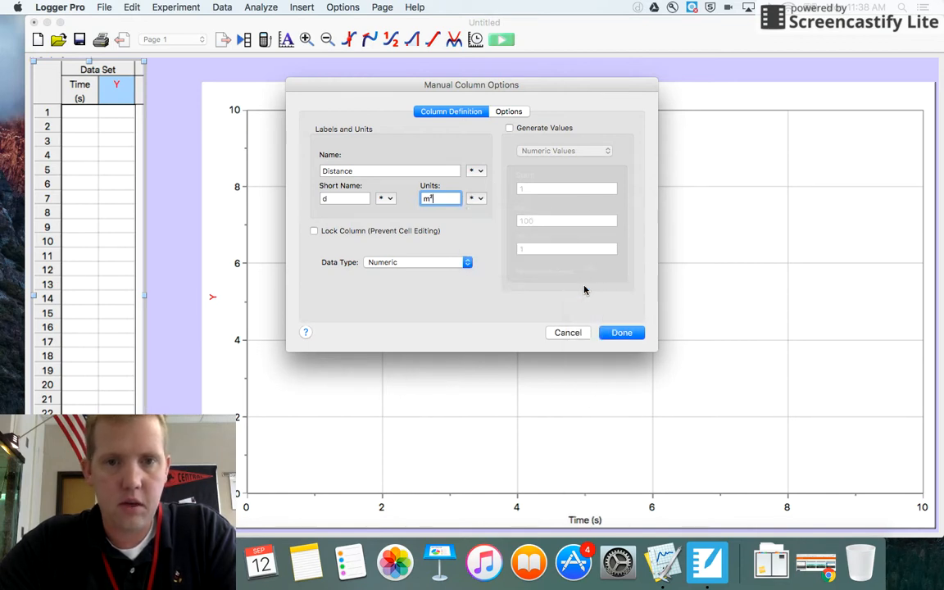
{"action": "left_click", "coordinate": [476, 197]}
{"action": "mouse_move", "coordinate": [508, 226]}
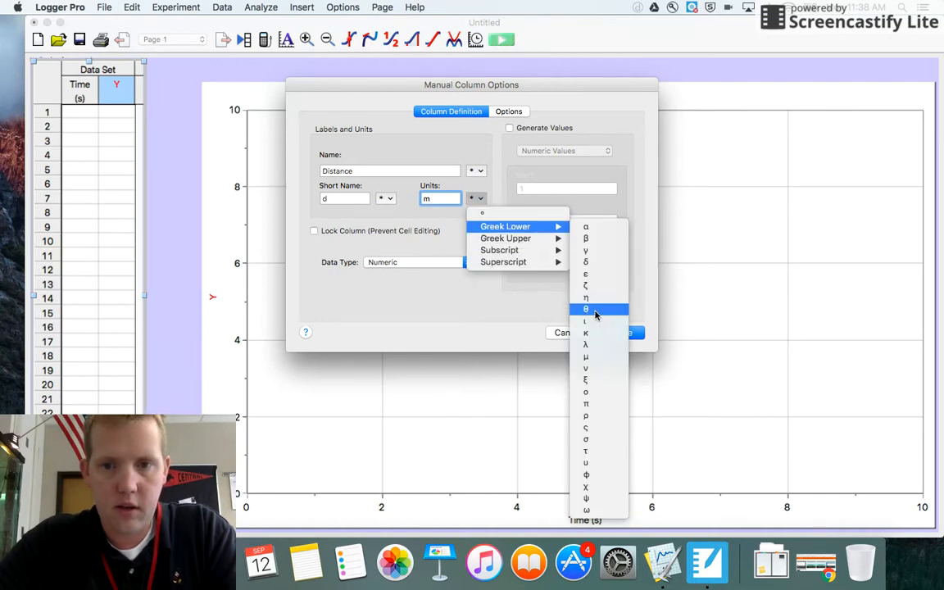
{"action": "left_click", "coordinate": [440, 217]}
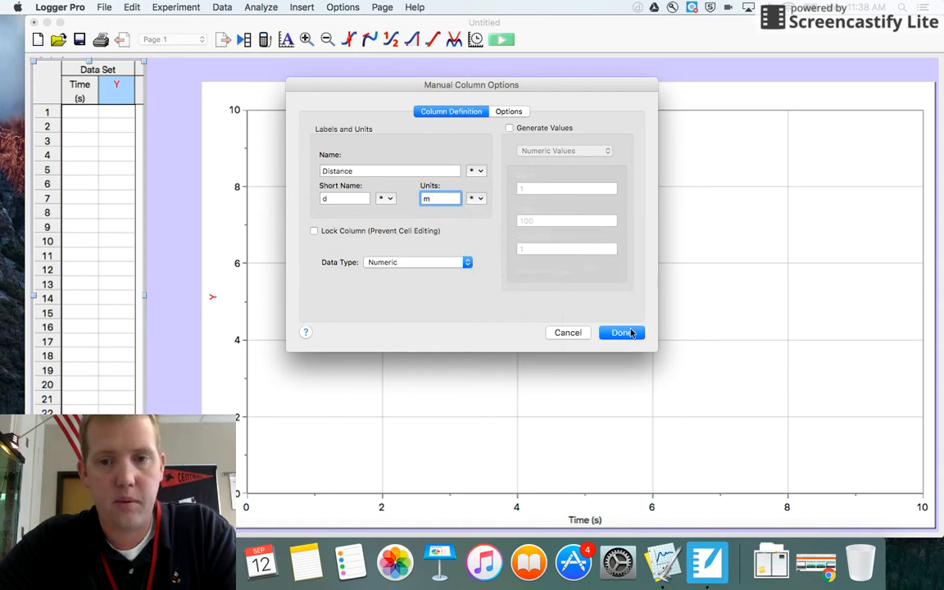
Step: Apply the Distance column definition
{"action": "left_click", "coordinate": [624, 333]}
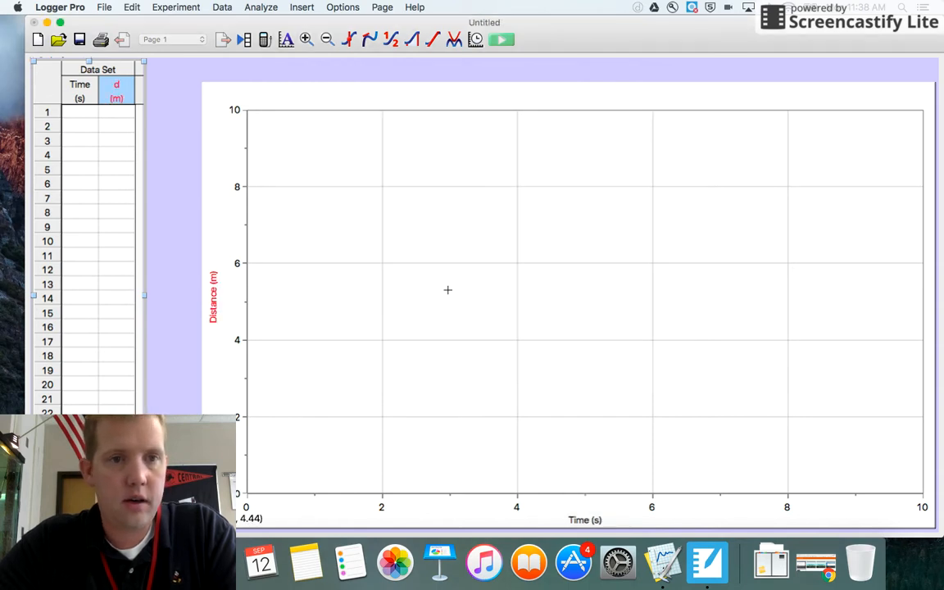
Step: Title the graph "Distance vs Time" and move it up and left, close to the data table
{"action": "double_click", "coordinate": [603, 99]}
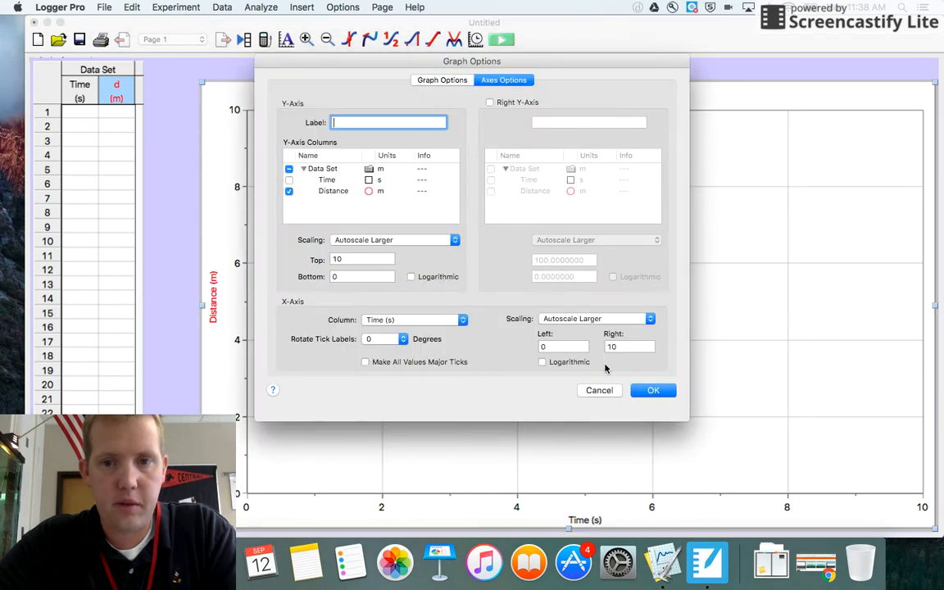
{"action": "left_click", "coordinate": [603, 391]}
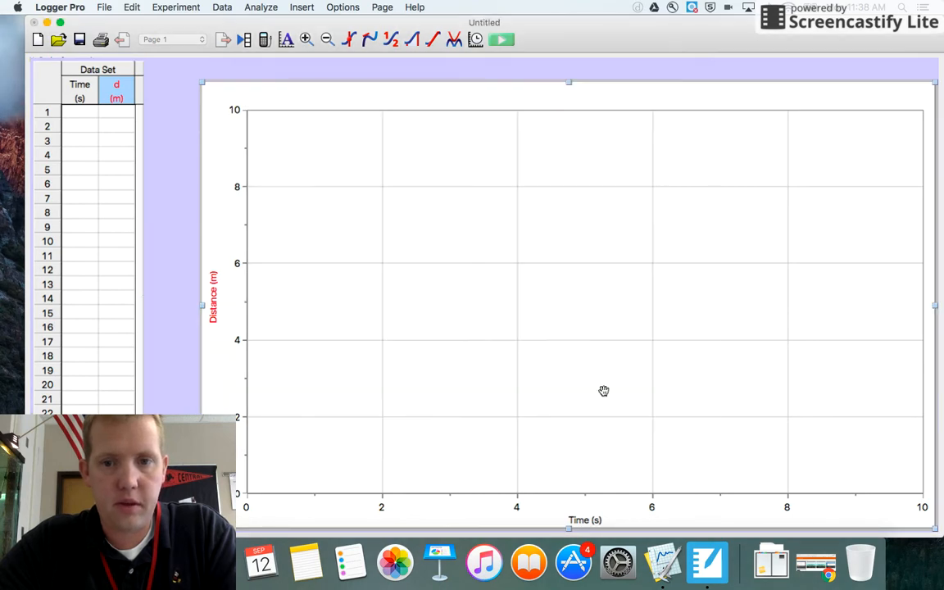
{"action": "double_click", "coordinate": [586, 107]}
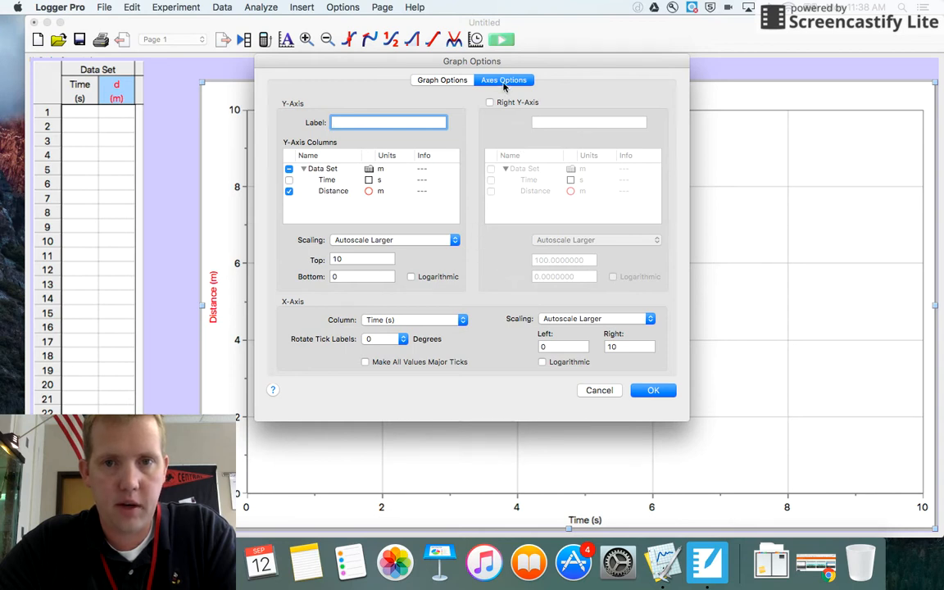
{"action": "left_click", "coordinate": [416, 78]}
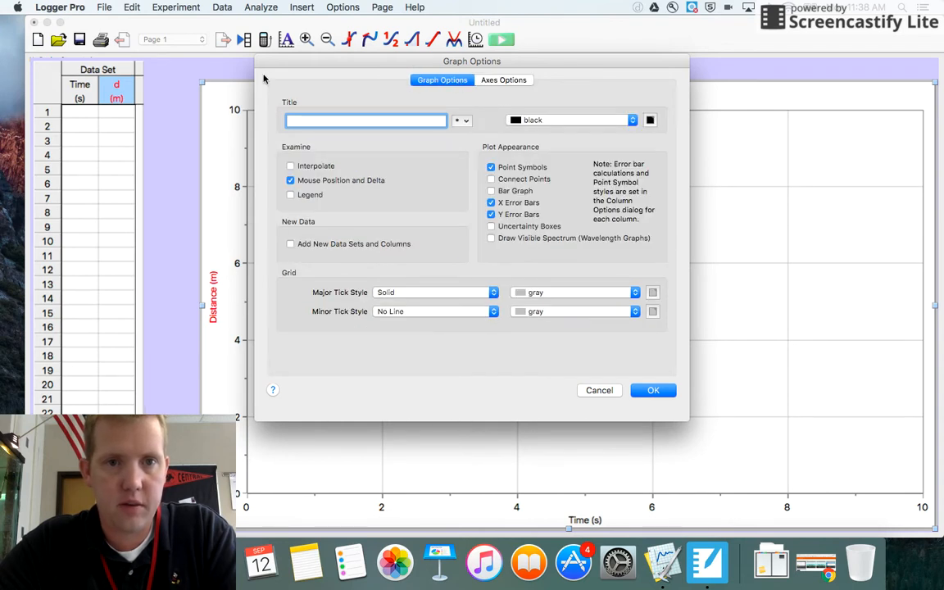
{"action": "type", "text": "Distance"}
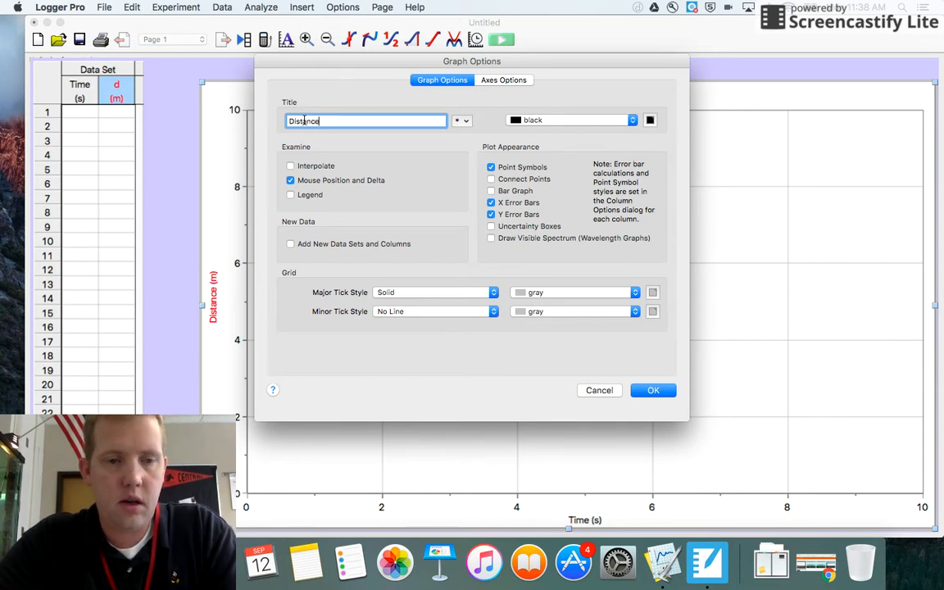
{"action": "type", "text": " vs "}
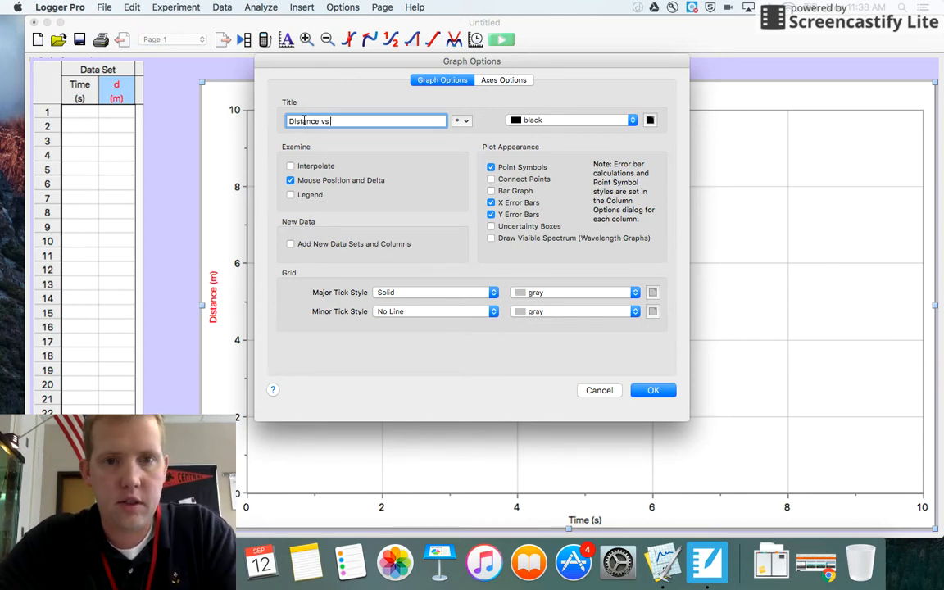
{"action": "type", "text": "Time"}
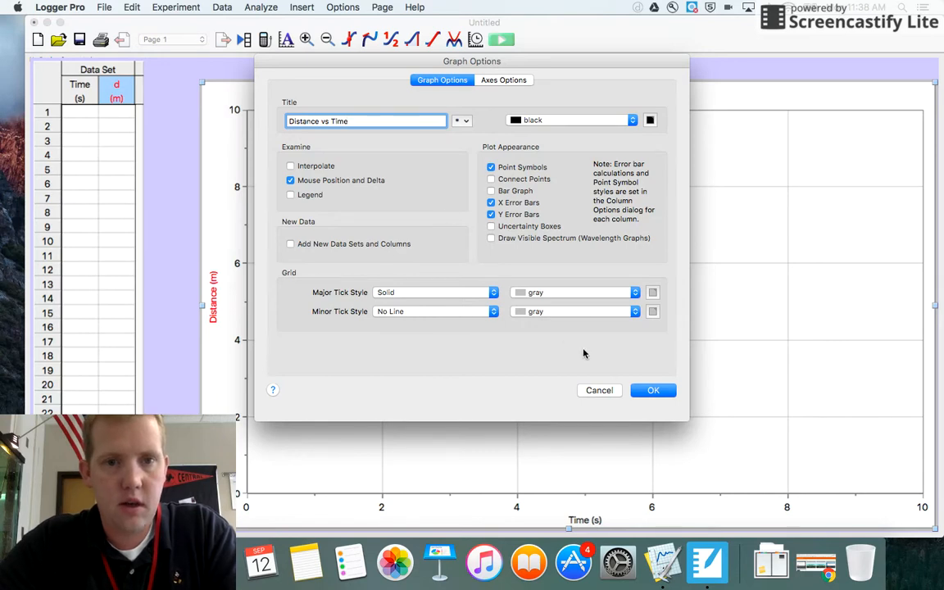
{"action": "left_click", "coordinate": [653, 390]}
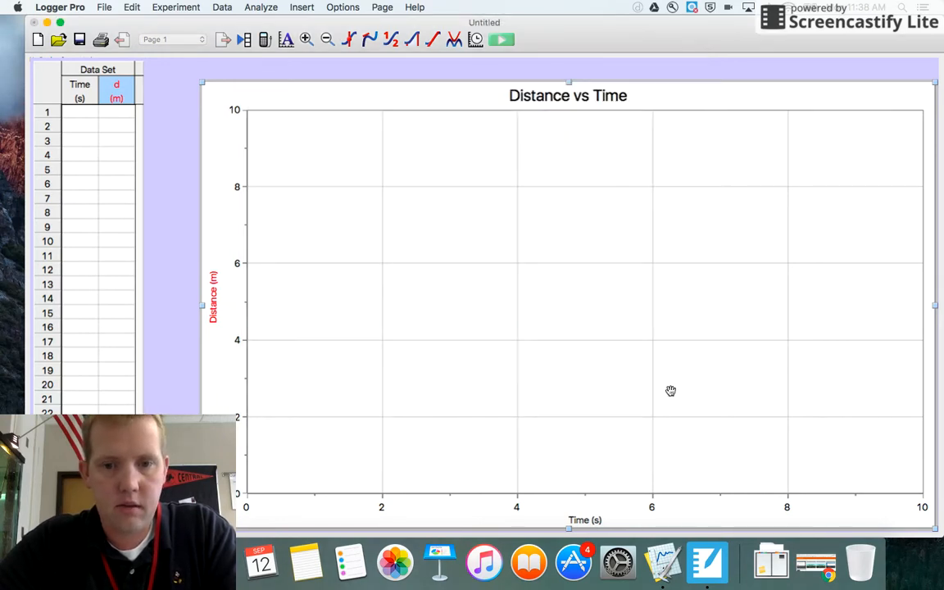
{"action": "left_click_drag", "start_coordinate": [473, 101], "coordinate": [432, 81]}
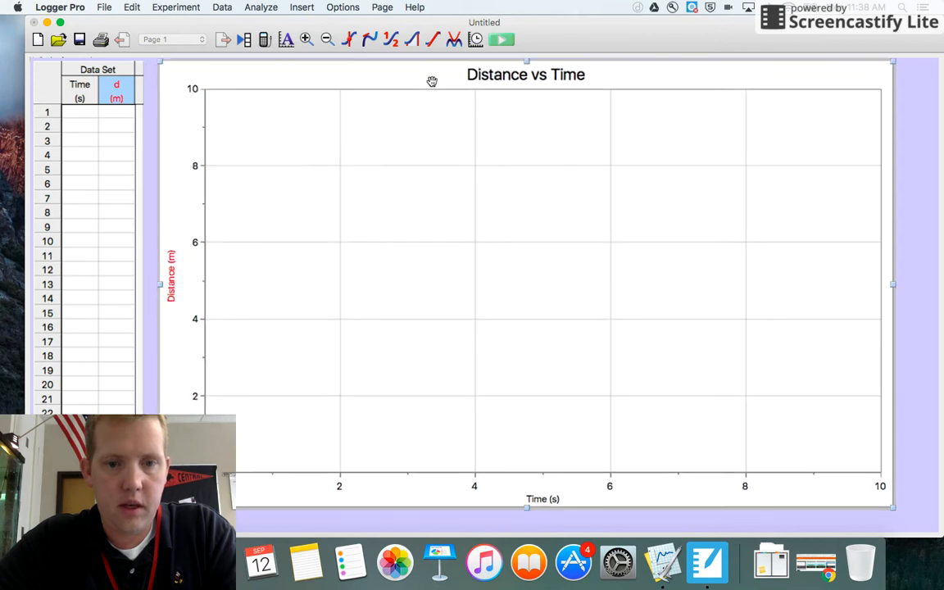
Step: Fill in the first three data rows with times 1, 2, 3 s and distances 100, 200, 300 m
{"action": "left_click", "coordinate": [80, 107]}
{"action": "type", "text": "1"}
{"action": "key", "text": "Tab"}
{"action": "type", "text": "100"}
{"action": "key", "text": "Return"}
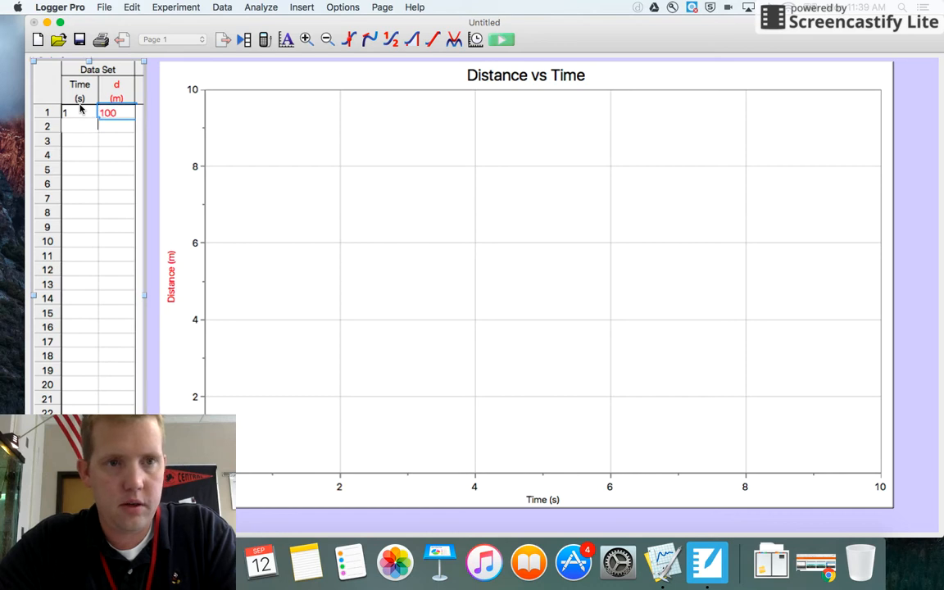
{"action": "type", "text": "2"}
{"action": "key", "text": "Tab"}
{"action": "type", "text": "200"}
{"action": "key", "text": "Return"}
{"action": "type", "text": "3"}
{"action": "key", "text": "Tab"}
{"action": "type", "text": "300"}
{"action": "key", "text": "Return"}
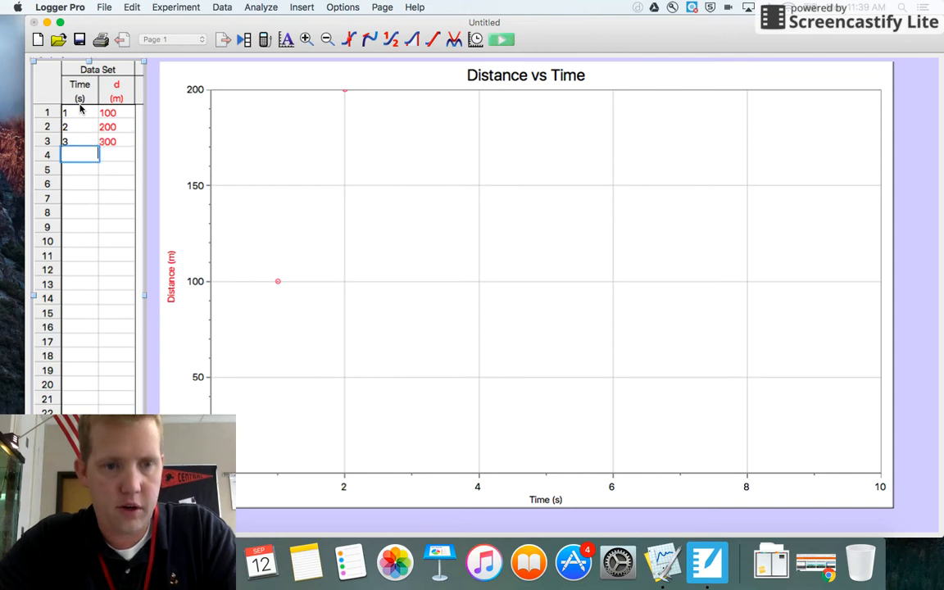
Step: Fill in data rows 4 and 5 with times 4 and 5 s and distances 440 and 500 m
{"action": "type", "text": "4"}
{"action": "key", "text": "Tab"}
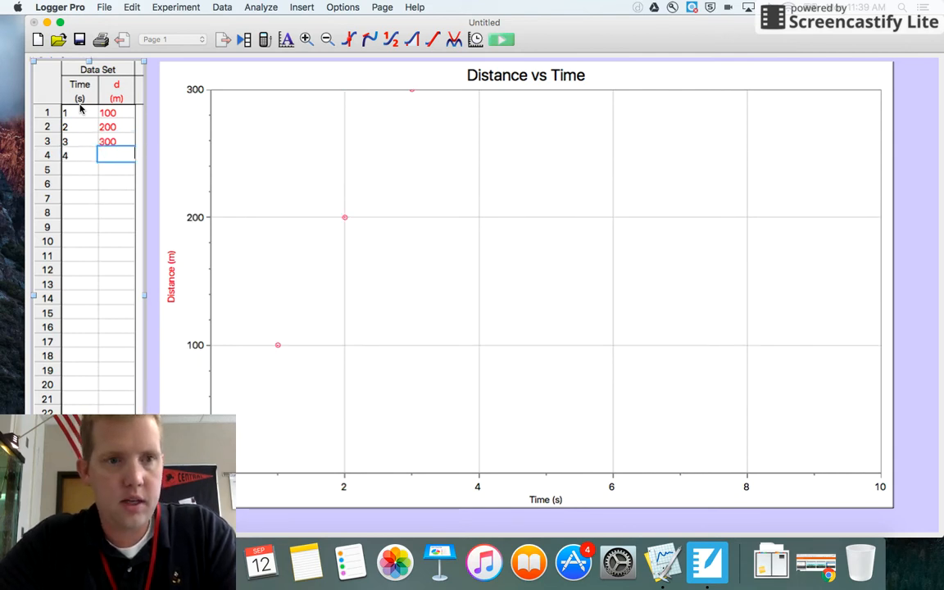
{"action": "key", "text": "Return"}
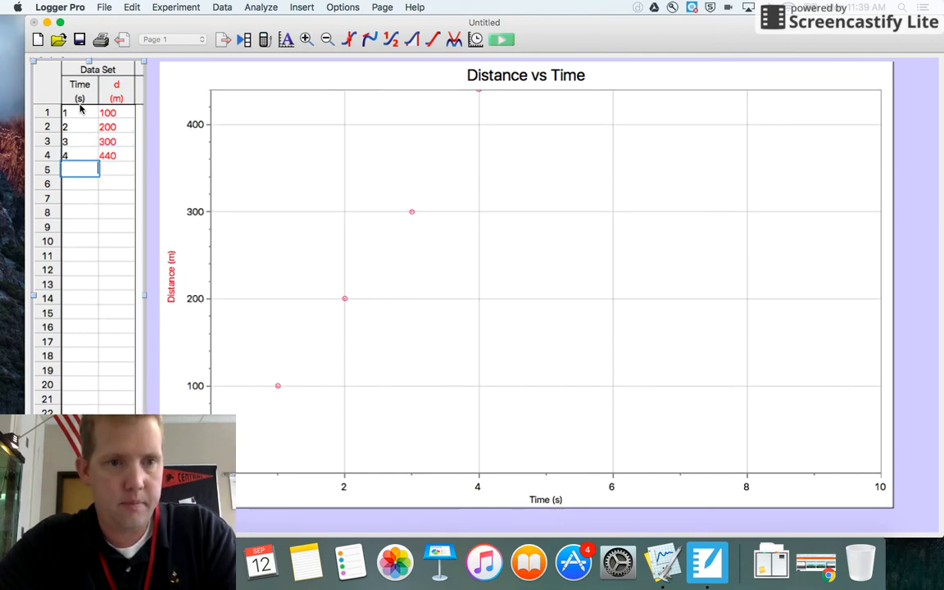
{"action": "type", "text": "5"}
{"action": "key", "text": "Tab"}
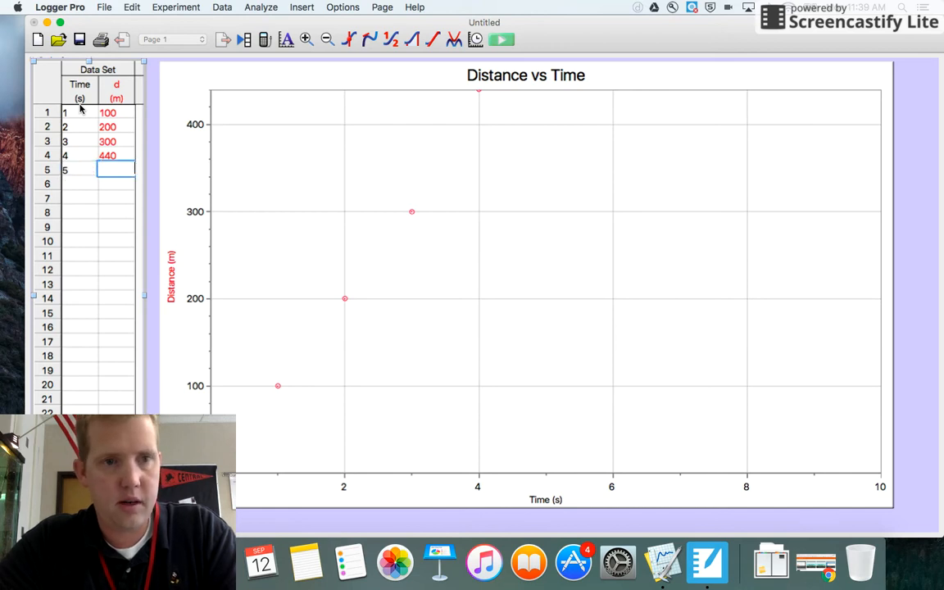
{"action": "type", "text": "500"}
{"action": "key", "text": "Return"}
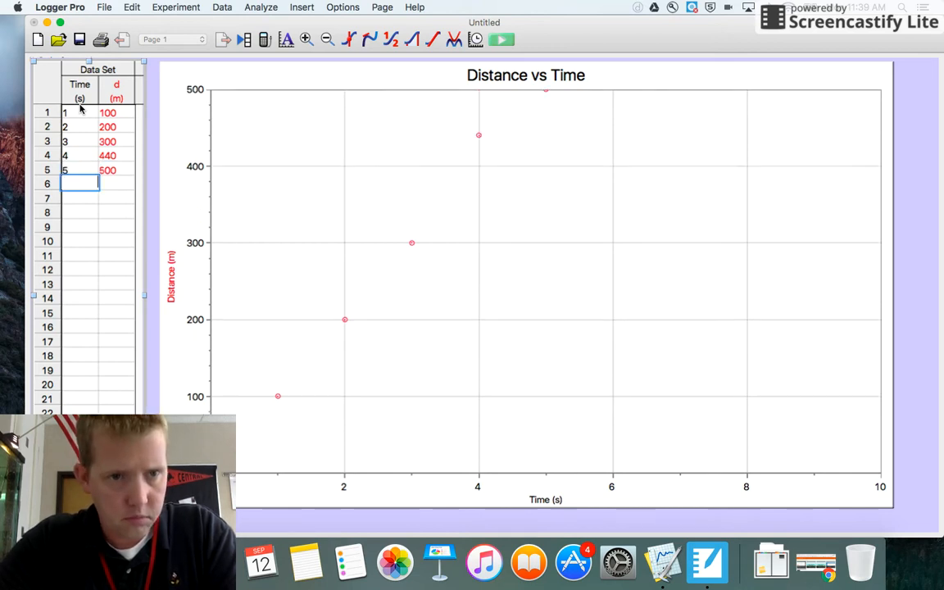
Step: Fill in data row 6 with time 6 s and distance 600 m
{"action": "key", "text": "Tab"}
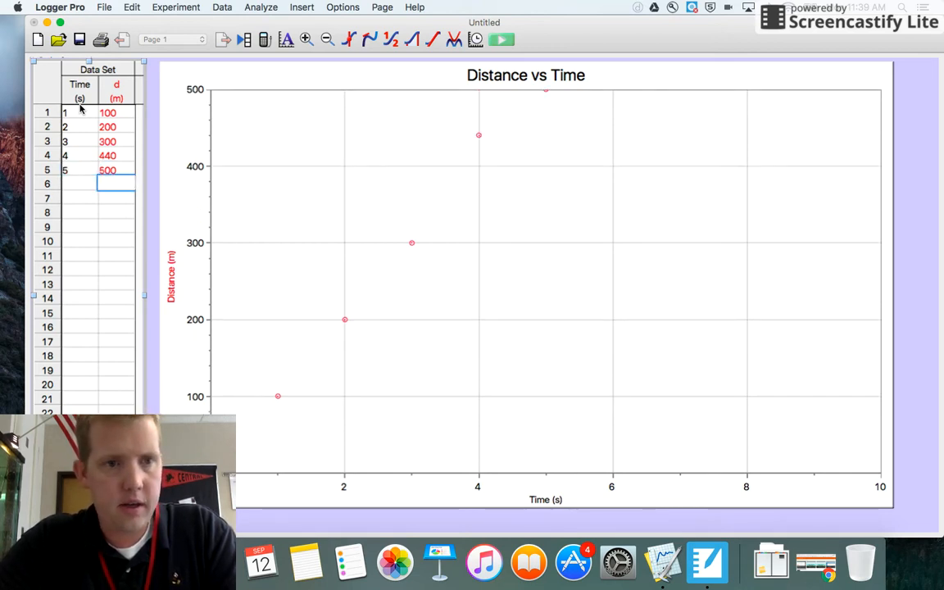
{"action": "key", "text": "shift+Tab"}
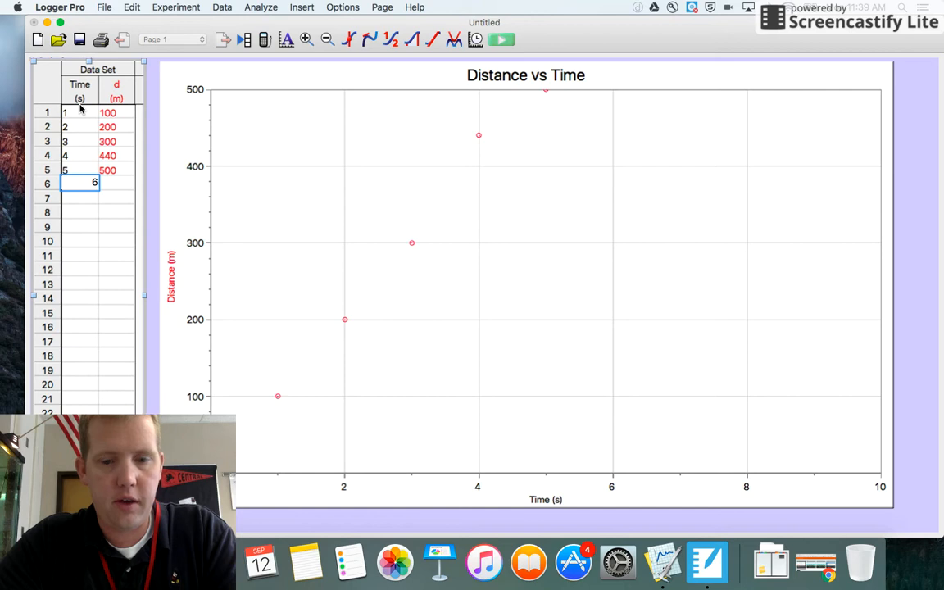
{"action": "key", "text": "Tab"}
{"action": "type", "text": "60"}
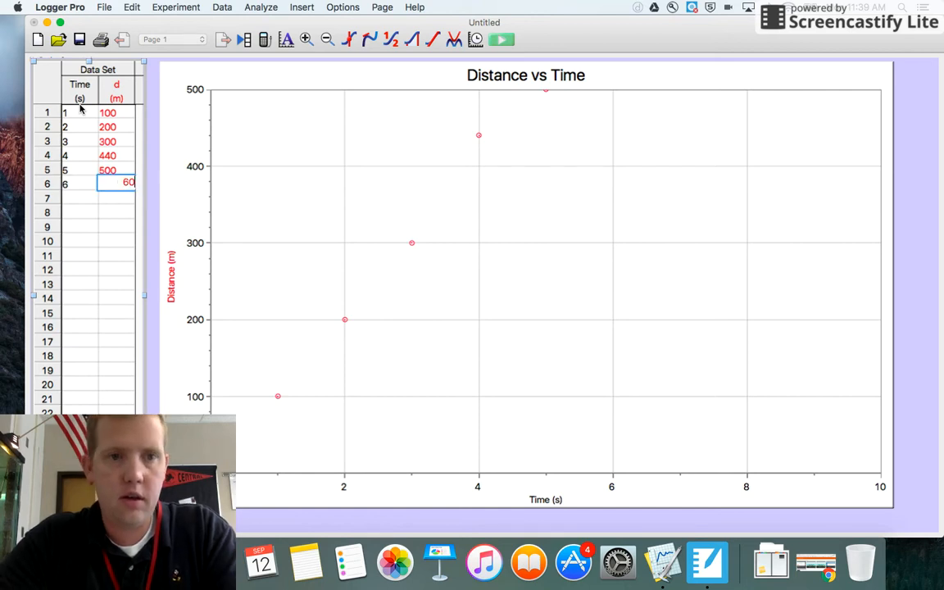
{"action": "type", "text": "0"}
{"action": "key", "text": "Tab"}
Step: Fill in data row 7 with time 7 s and distance 700 m
{"action": "type", "text": "7"}
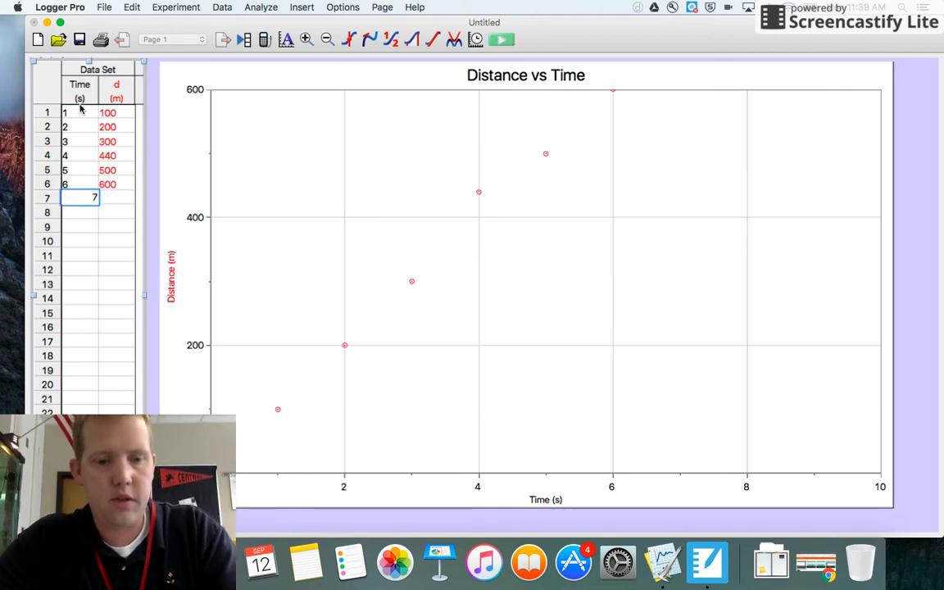
{"action": "key", "text": "Tab"}
{"action": "key", "text": "Return"}
{"action": "key", "text": "Up"}
{"action": "key", "text": "Tab"}
{"action": "type", "text": "7"}
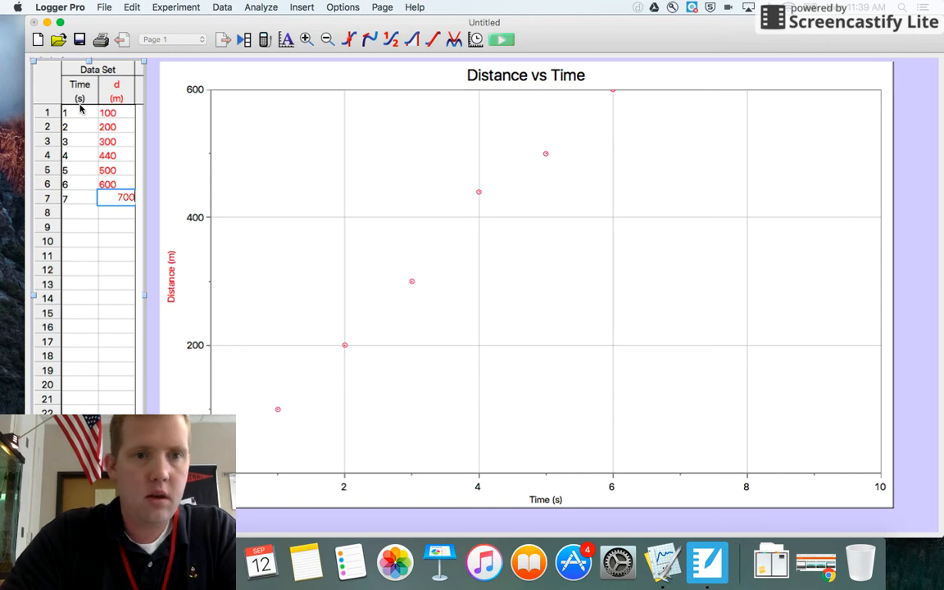
{"action": "type", "text": "00"}
{"action": "key", "text": "Return"}
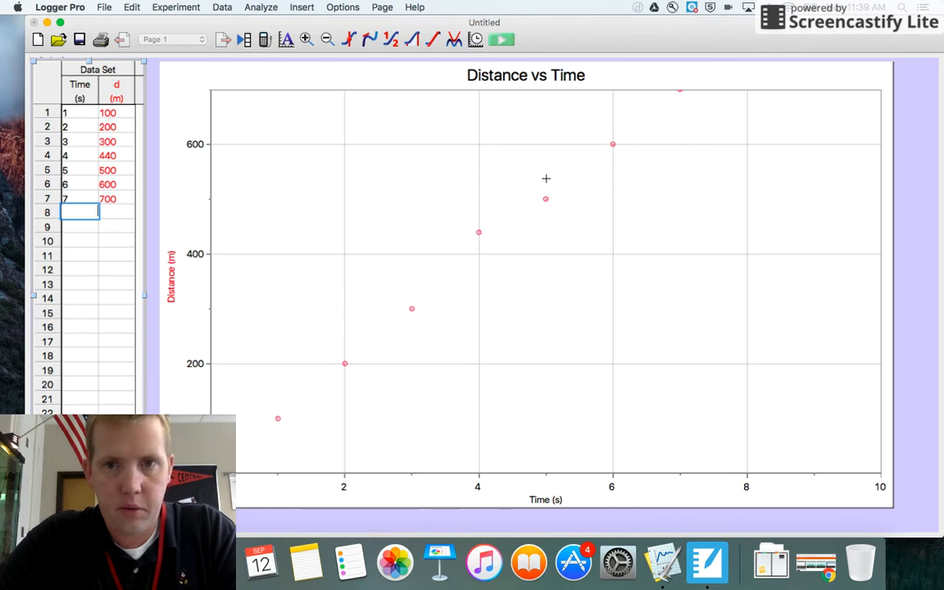
Step: Apply a linear fit to the distance data and move its results box closer to the fitted line
{"action": "left_click", "coordinate": [433, 41]}
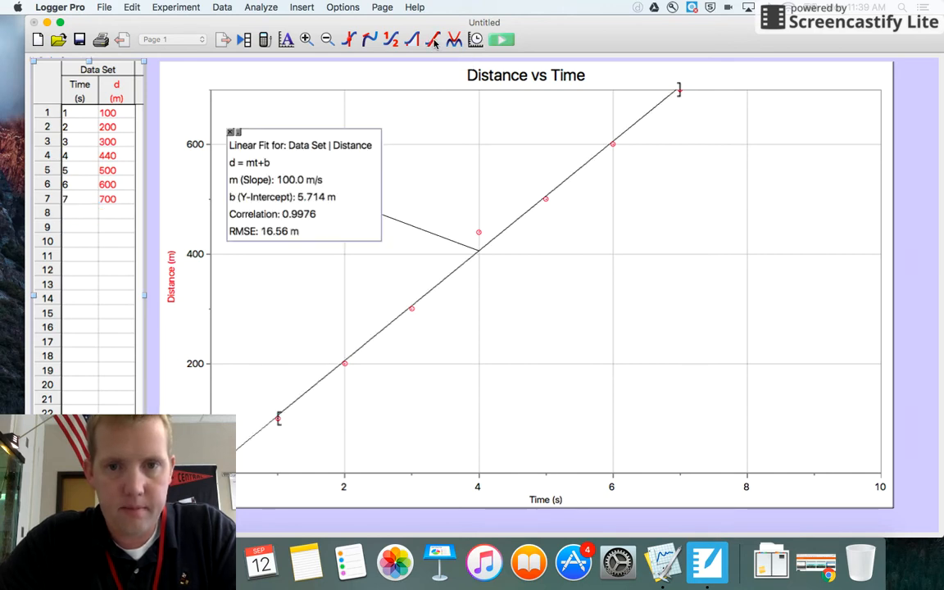
{"action": "left_click_drag", "start_coordinate": [314, 197], "coordinate": [398, 181]}
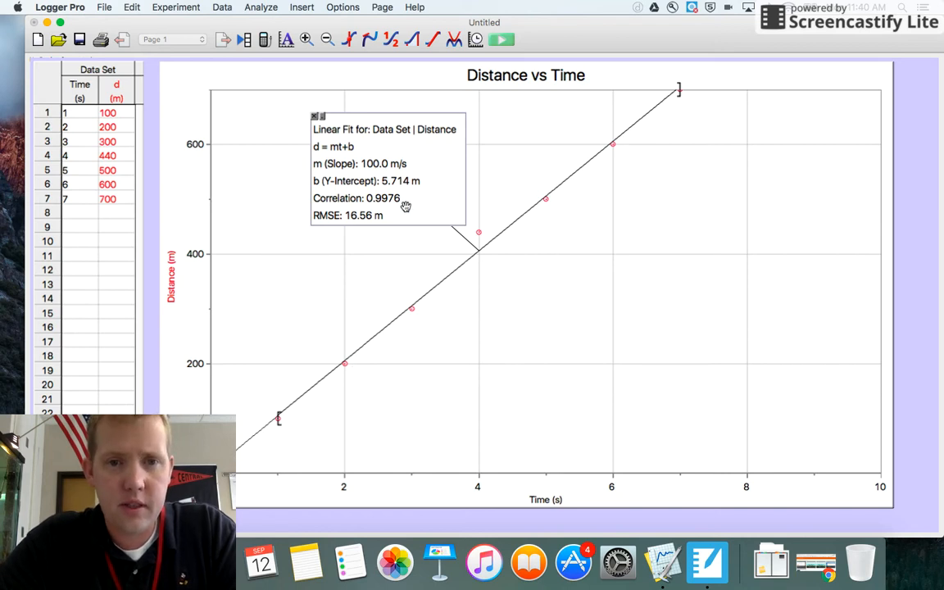
Step: Correct the distance in data row 4 to 400 m
{"action": "left_click", "coordinate": [119, 156]}
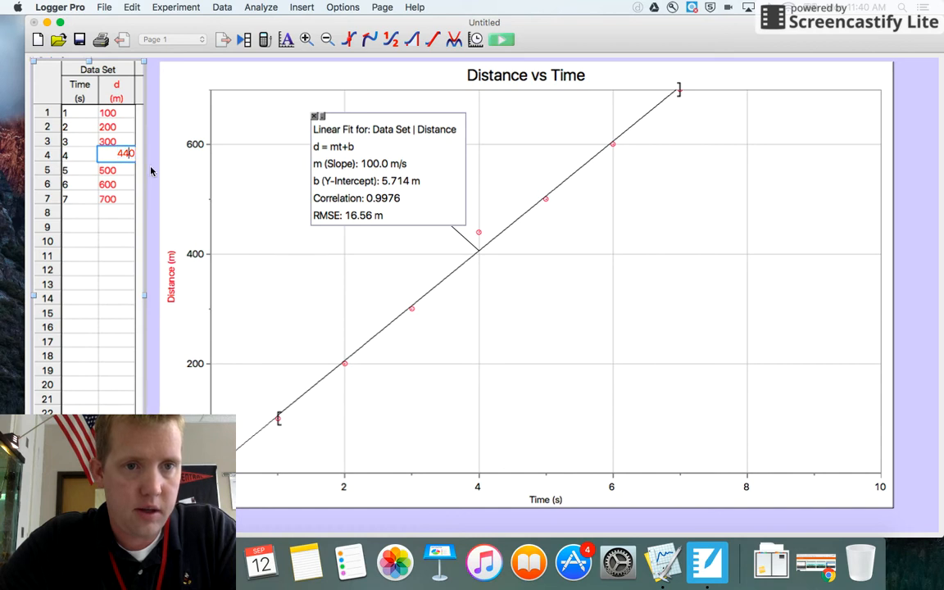
{"action": "type", "text": "400"}
{"action": "key", "text": "Tab"}
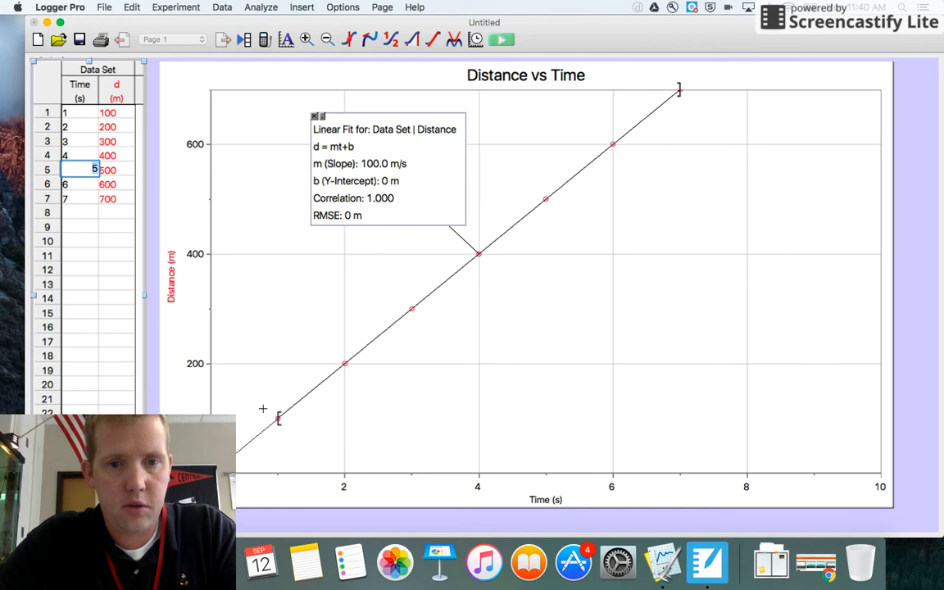
Step: Change the distance in data row 6 to 650 m to see its effect on the linear fit
{"action": "left_click", "coordinate": [111, 181]}
{"action": "left_click", "coordinate": [131, 181]}
{"action": "key", "text": "BackSpace"}
{"action": "type", "text": "5"}
{"action": "key", "text": "Return"}
Step: Change the distance in data row 3 to 350 m
{"action": "left_click", "coordinate": [117, 139]}
{"action": "left_click", "coordinate": [123, 140]}
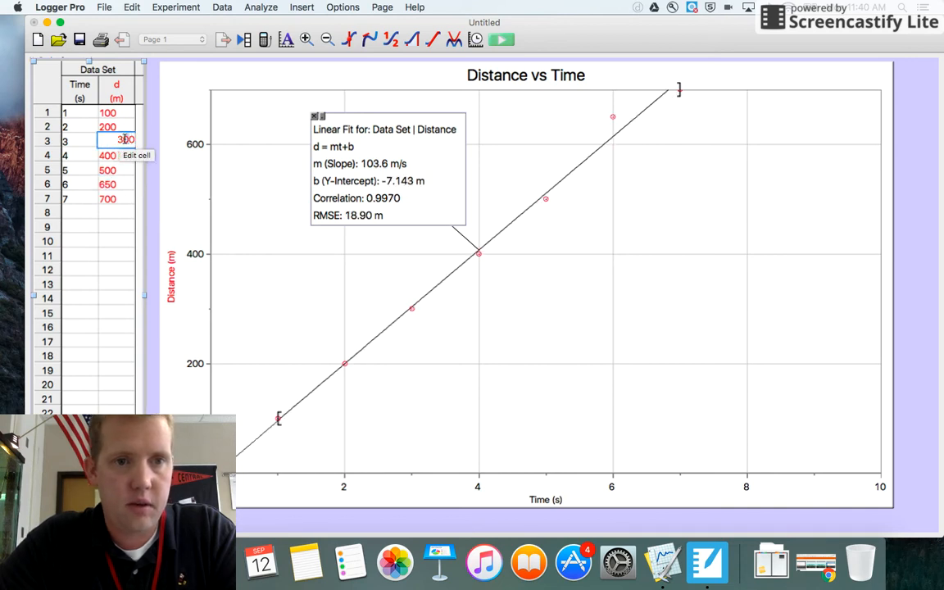
{"action": "key", "text": "BackSpace"}
{"action": "type", "text": "5"}
{"action": "key", "text": "Return"}
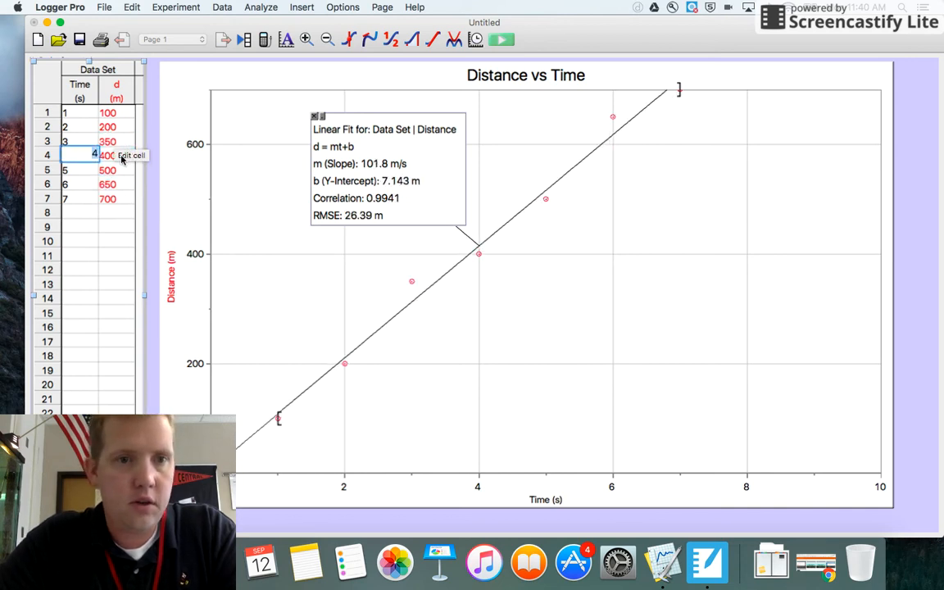
Step: Change the distance in data row 5 to 100 m to create an outlier
{"action": "left_click", "coordinate": [115, 170]}
{"action": "key", "text": "BackSpace"}
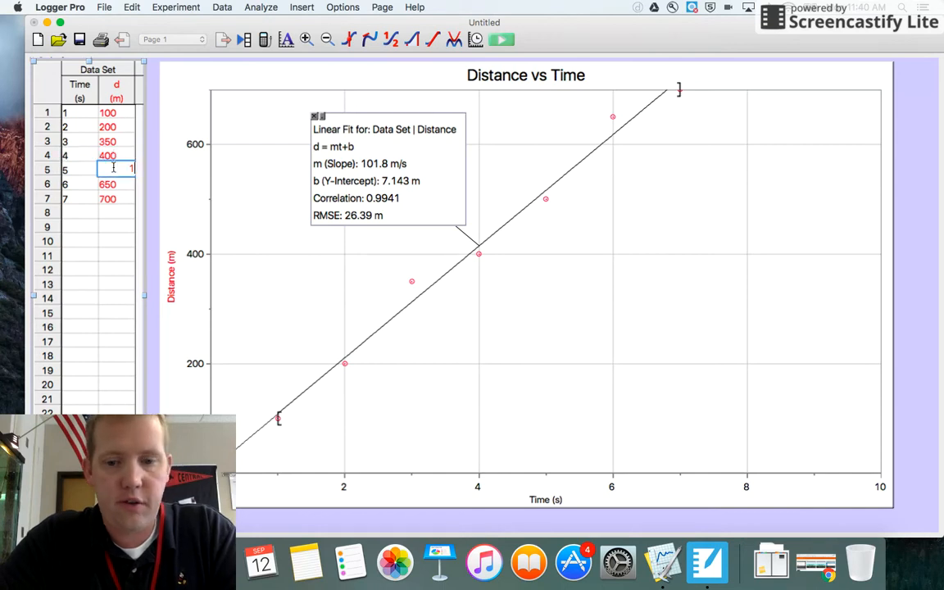
{"action": "type", "text": "100"}
{"action": "key", "text": "Return"}
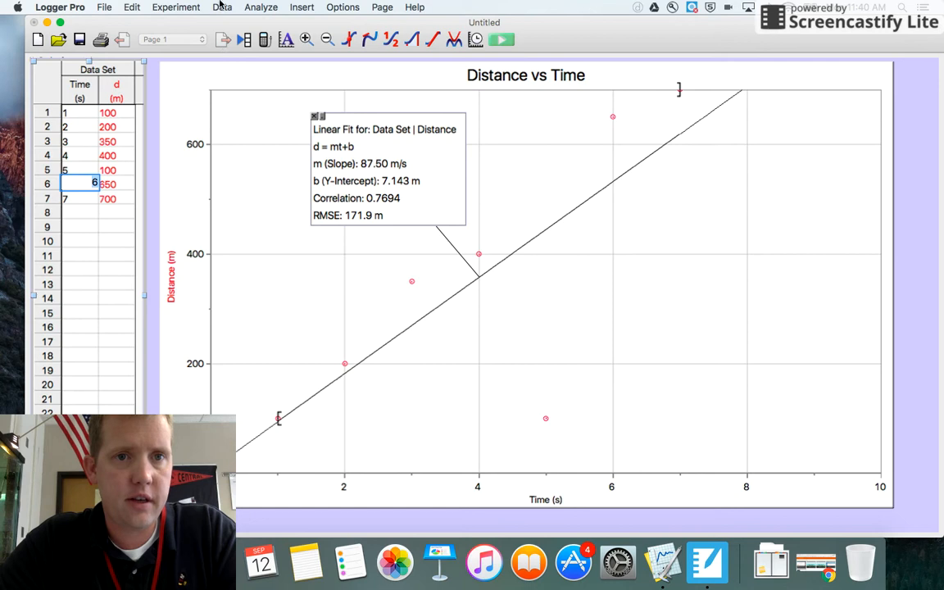
Step: Add a new data set and widen the data table so both sets fit side by side
{"action": "left_click", "coordinate": [222, 7]}
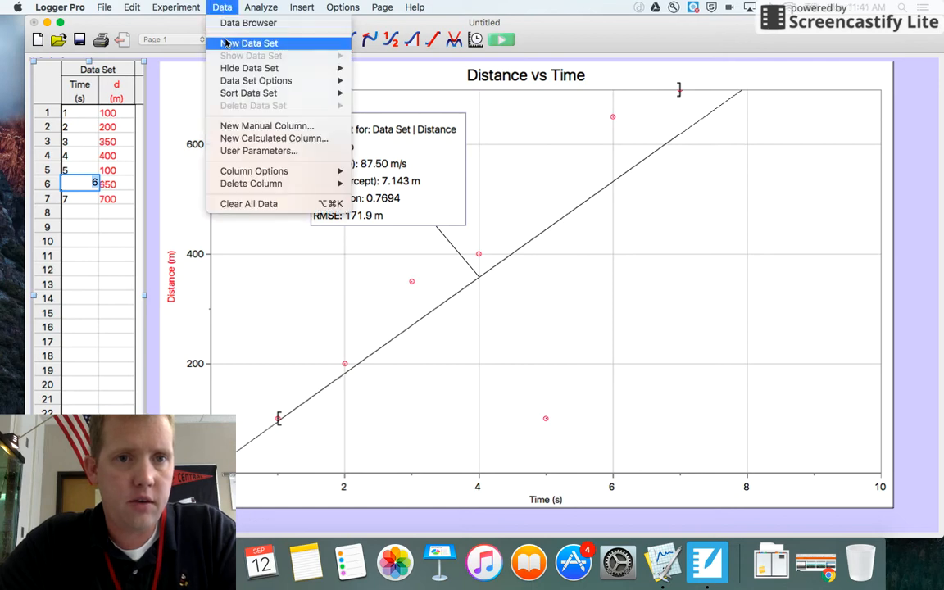
{"action": "left_click", "coordinate": [227, 43]}
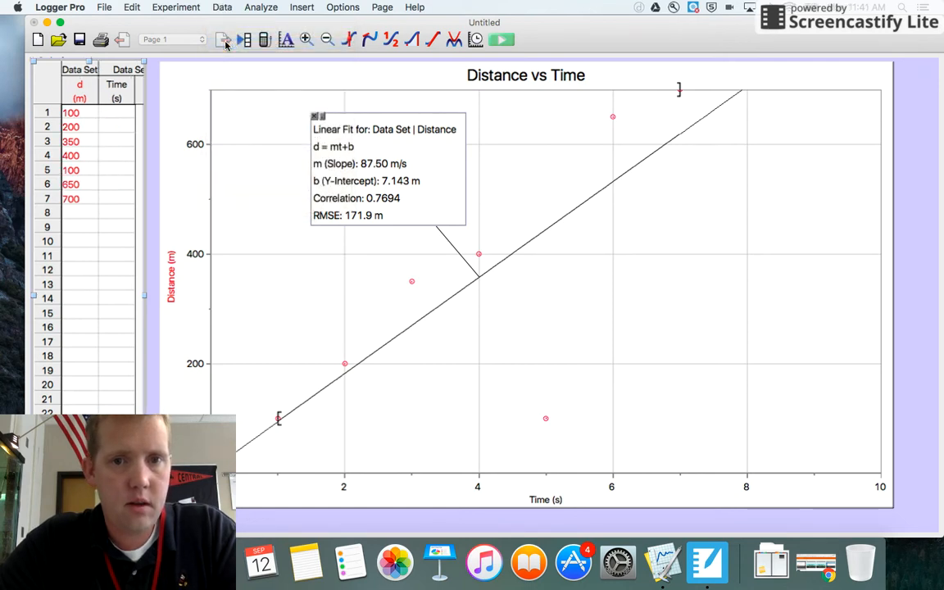
{"action": "scroll", "coordinate": [101, 151], "scroll_direction": "right", "scroll_amount": 2}
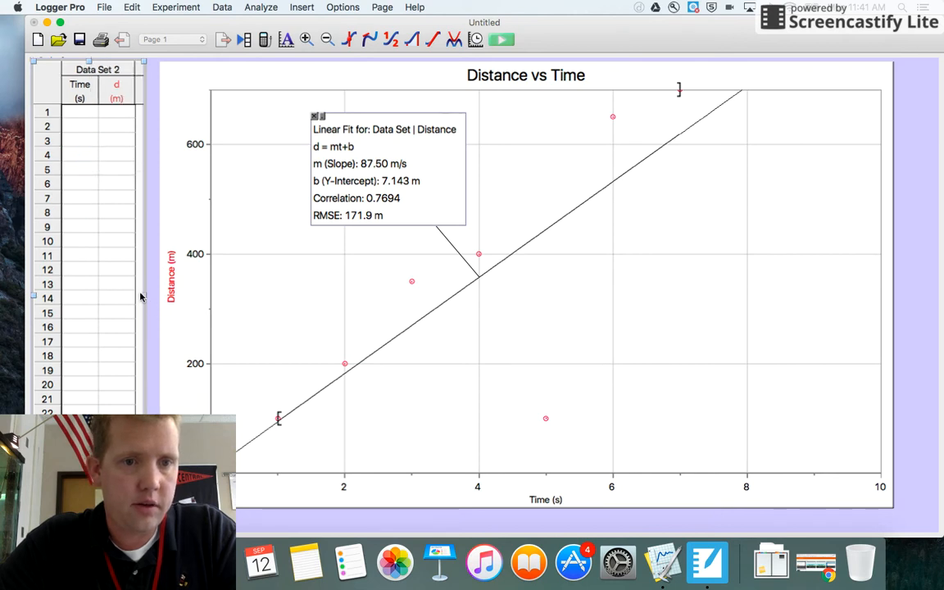
{"action": "left_click_drag", "start_coordinate": [145, 294], "coordinate": [279, 293]}
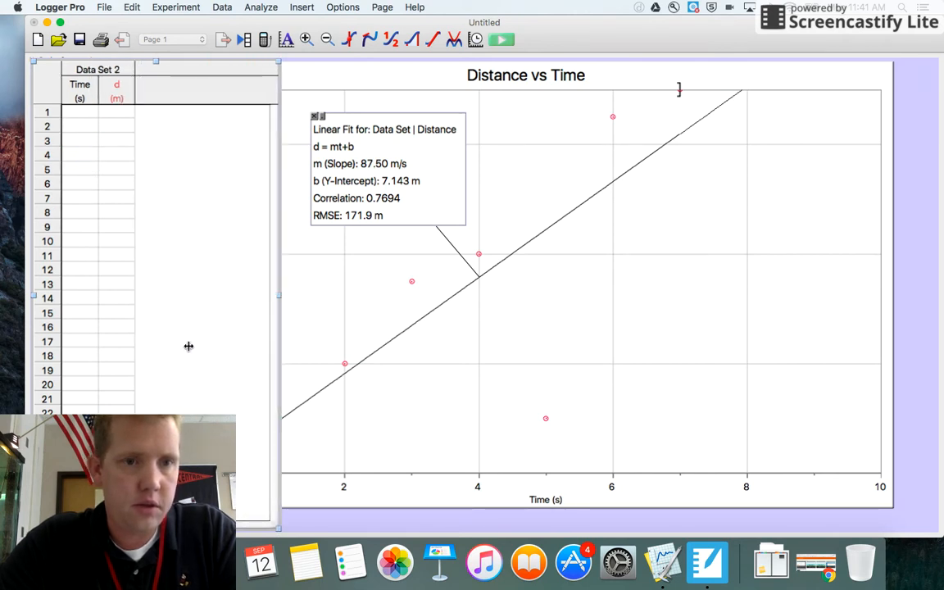
{"action": "scroll", "coordinate": [189, 346], "scroll_direction": "left", "scroll_amount": 2}
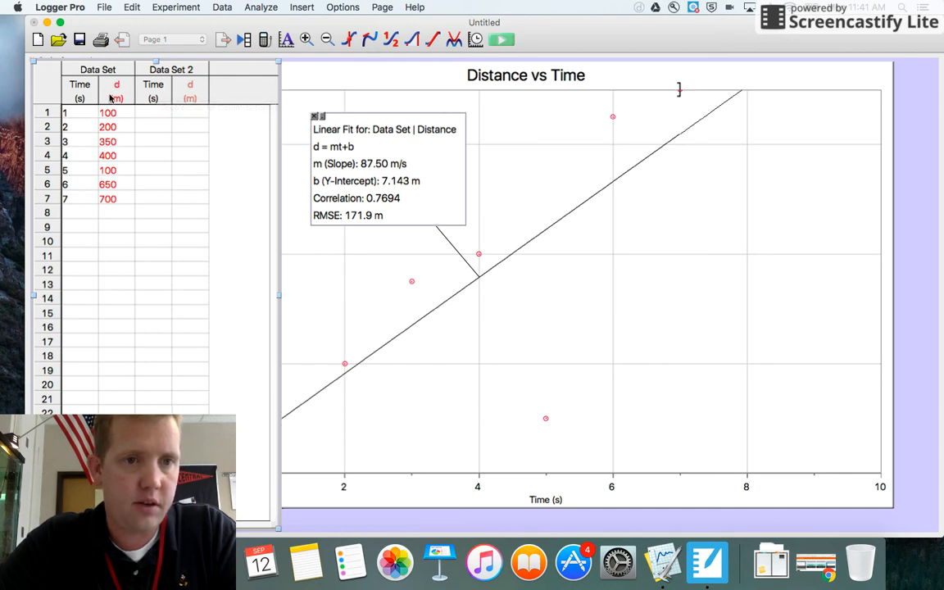
Step: Fill Data Set 2 with ten time and distance pairs, from 1.1 s and 1.22 m to 10.5 s and 109.1 m
{"action": "left_click", "coordinate": [156, 111]}
{"action": "type", "text": "1.1\t1.22 2.4\t5.76 3\t8.98 4.6\t21.16 5\t25.1 6.7\t44.89 7\t49 8.9\t80 9.1\t83.1 10.5\t109.1"}
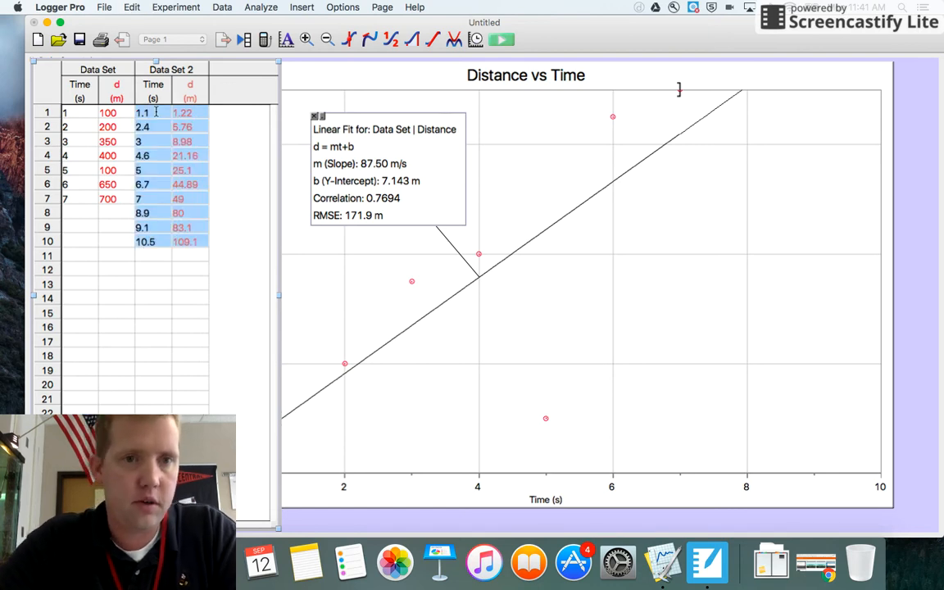
{"action": "left_click", "coordinate": [240, 223]}
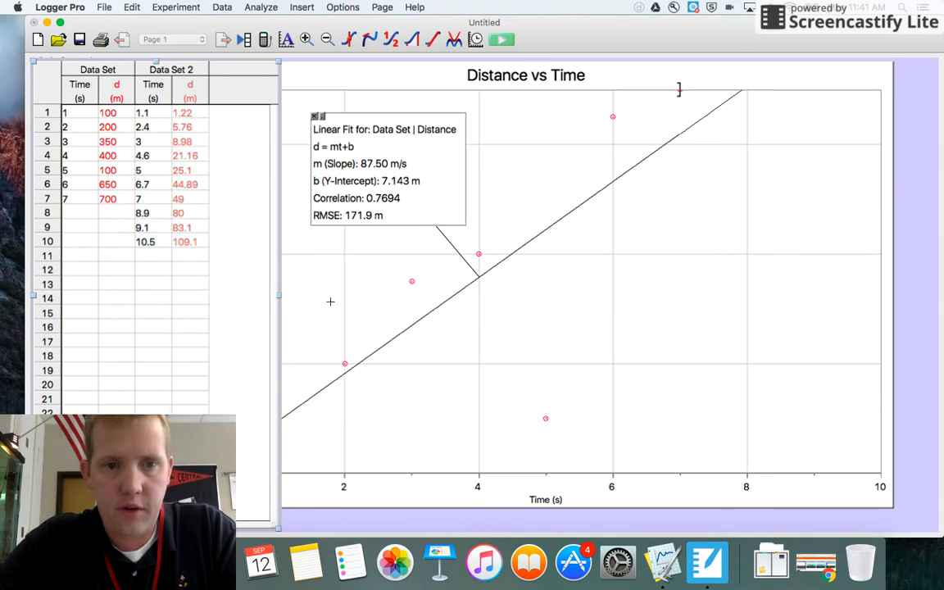
Step: Insert a second graph, bring the data table to the front, and place the new graph over the middle of the Distance vs Time graph
{"action": "left_click", "coordinate": [282, 296]}
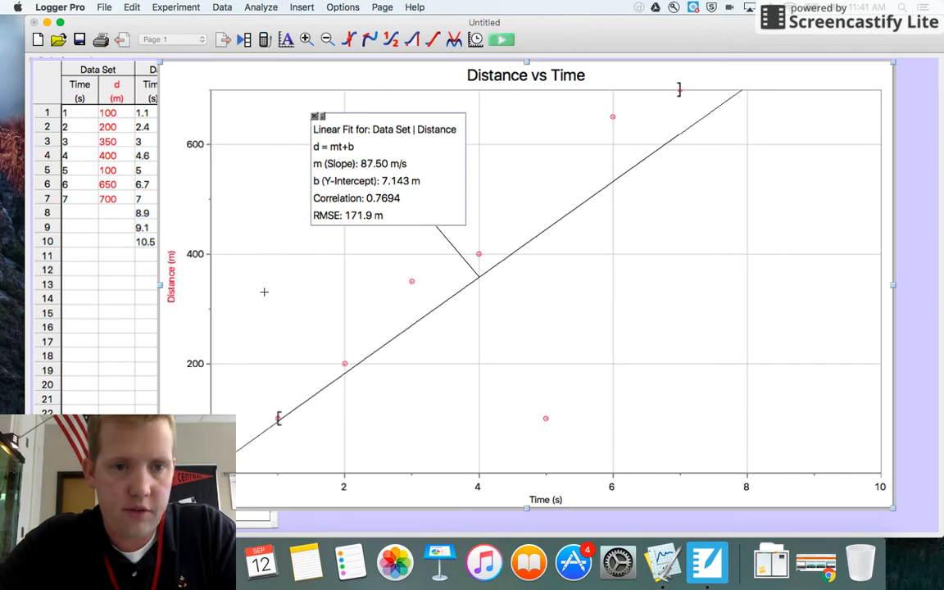
{"action": "left_click", "coordinate": [334, 7]}
{"action": "mouse_move", "coordinate": [301, 6]}
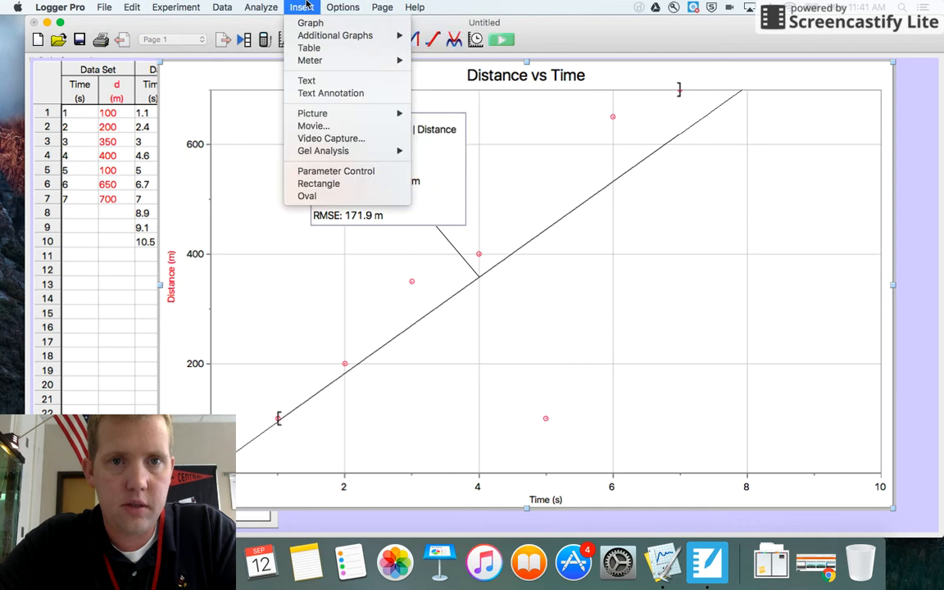
{"action": "left_click", "coordinate": [310, 23]}
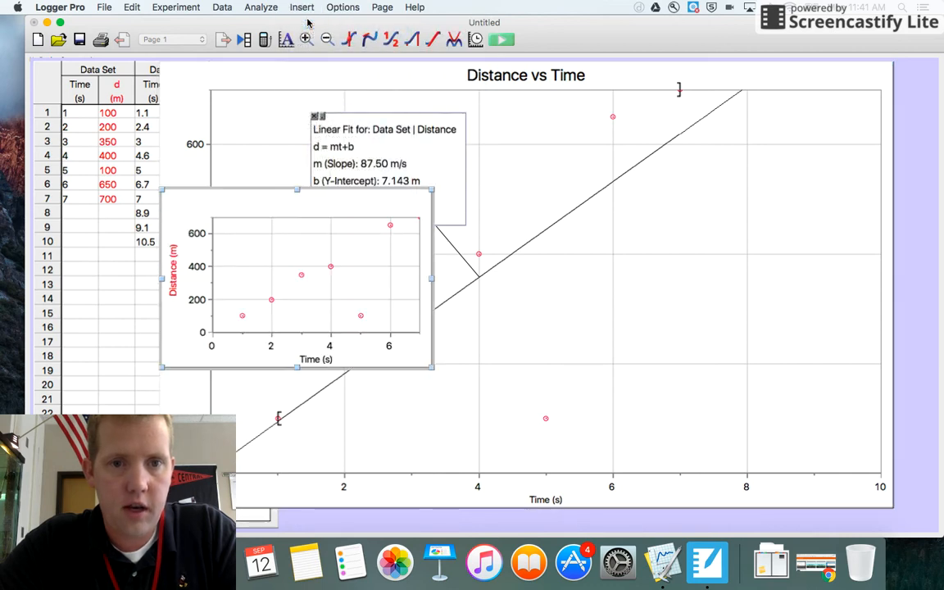
{"action": "left_click_drag", "start_coordinate": [245, 213], "coordinate": [815, 195]}
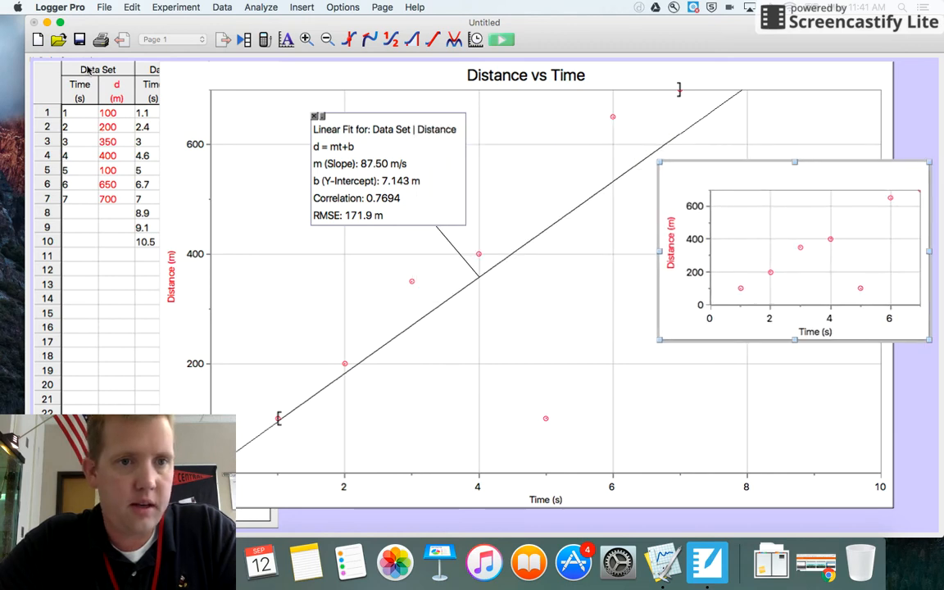
{"action": "left_click", "coordinate": [150, 93]}
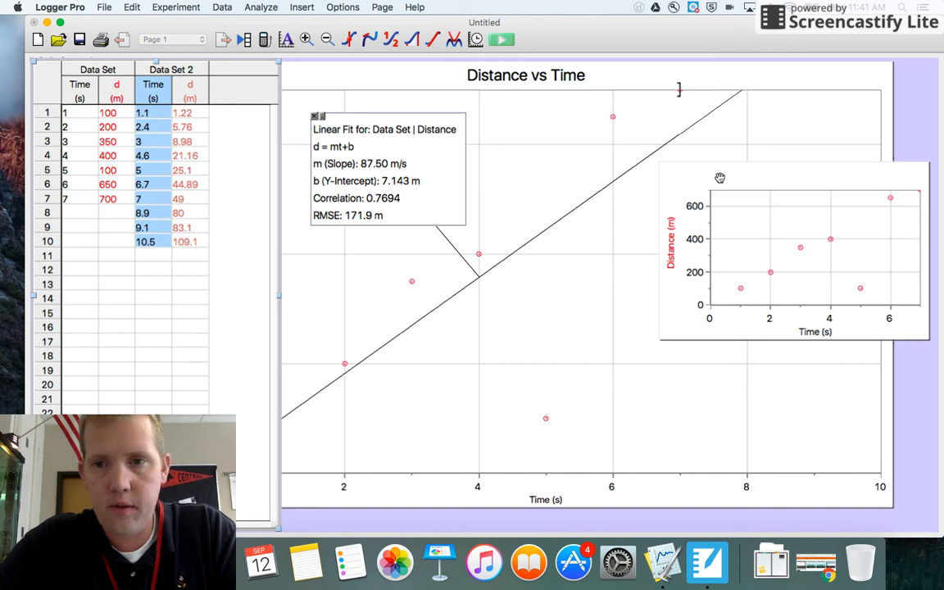
{"action": "left_click_drag", "start_coordinate": [720, 177], "coordinate": [474, 160]}
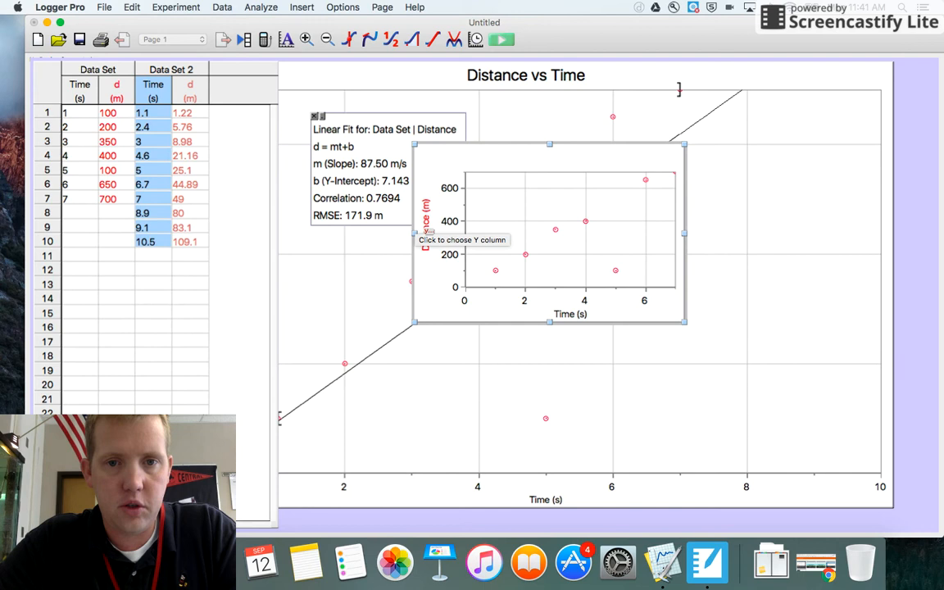
Step: Set the new graph's Y axis to plot Distance from Data Set 2 instead of Distance from the first data set
{"action": "left_click", "coordinate": [426, 232]}
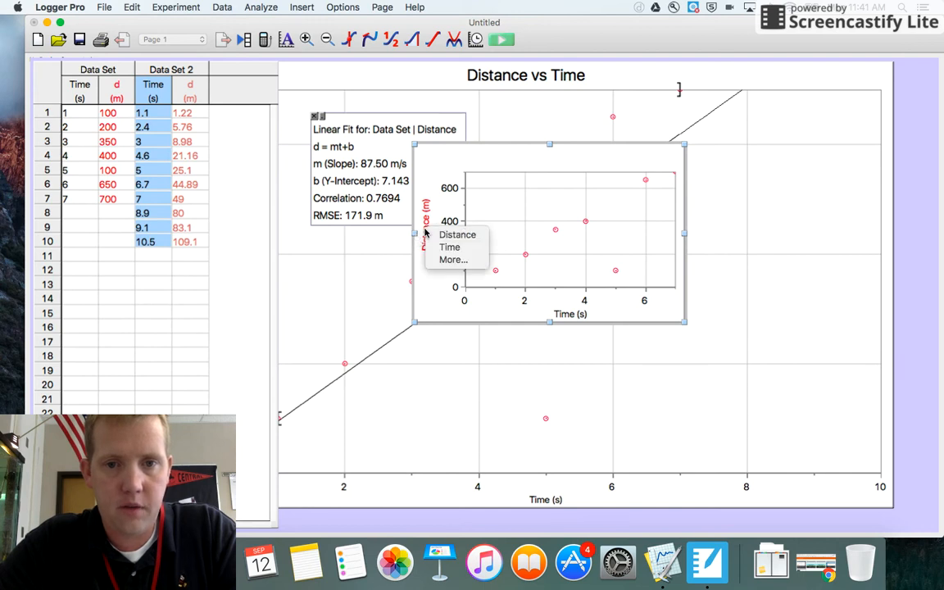
{"action": "left_click", "coordinate": [434, 261]}
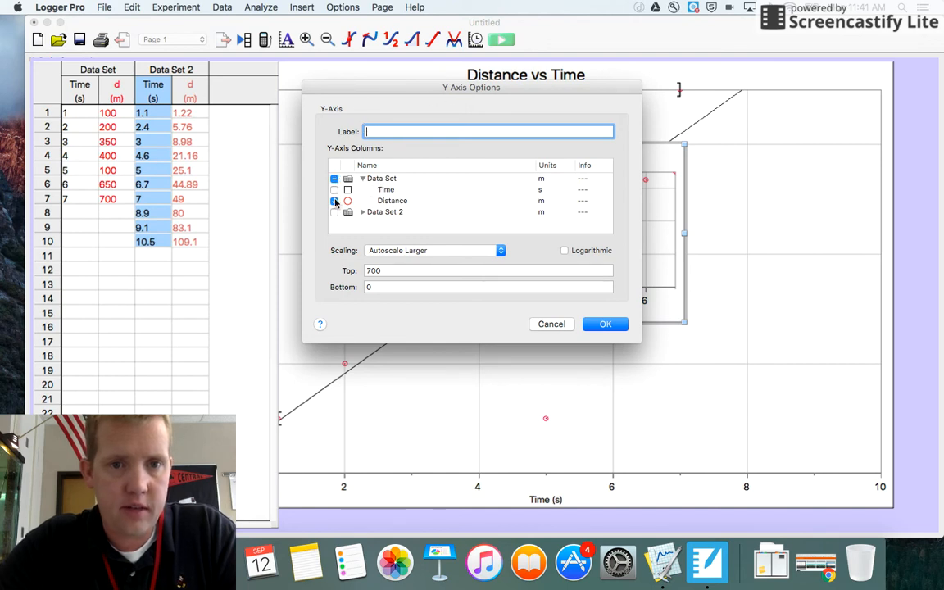
{"action": "left_click", "coordinate": [361, 212]}
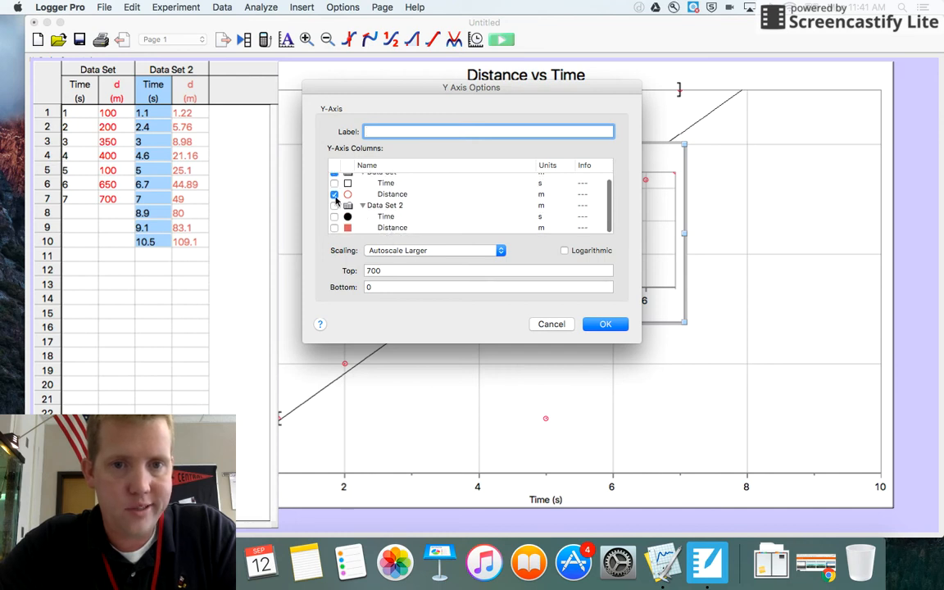
{"action": "left_click", "coordinate": [334, 196]}
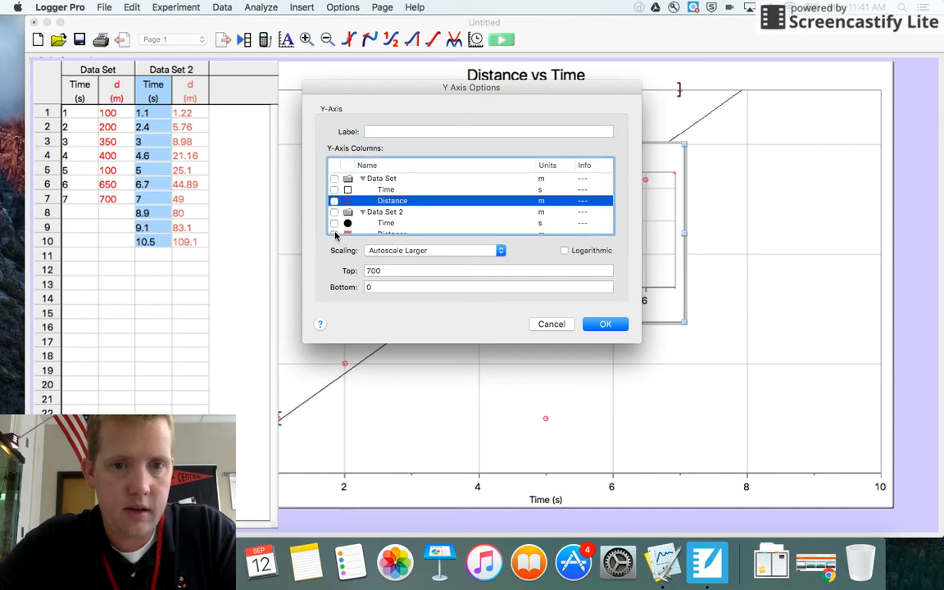
{"action": "left_click", "coordinate": [334, 228]}
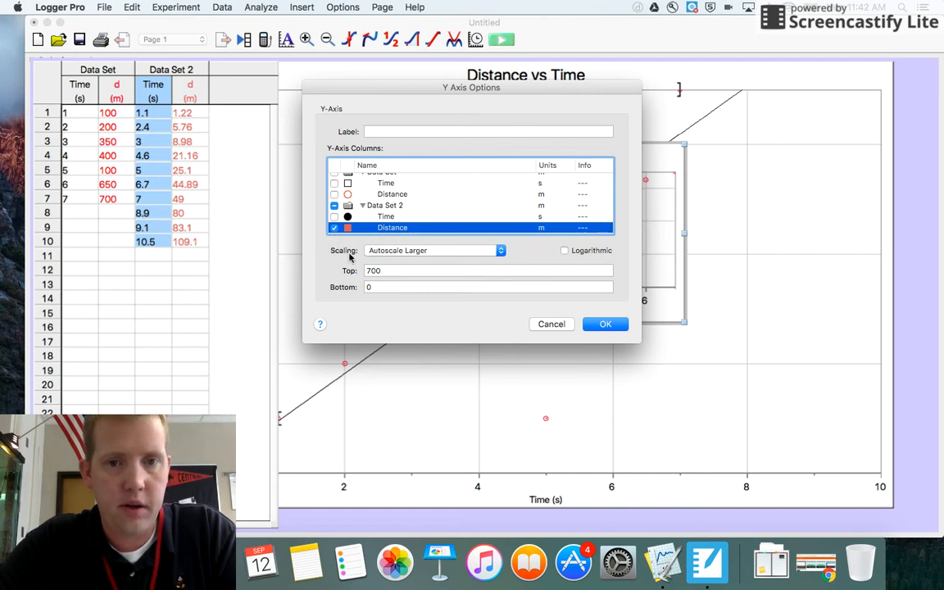
{"action": "left_click", "coordinate": [606, 324]}
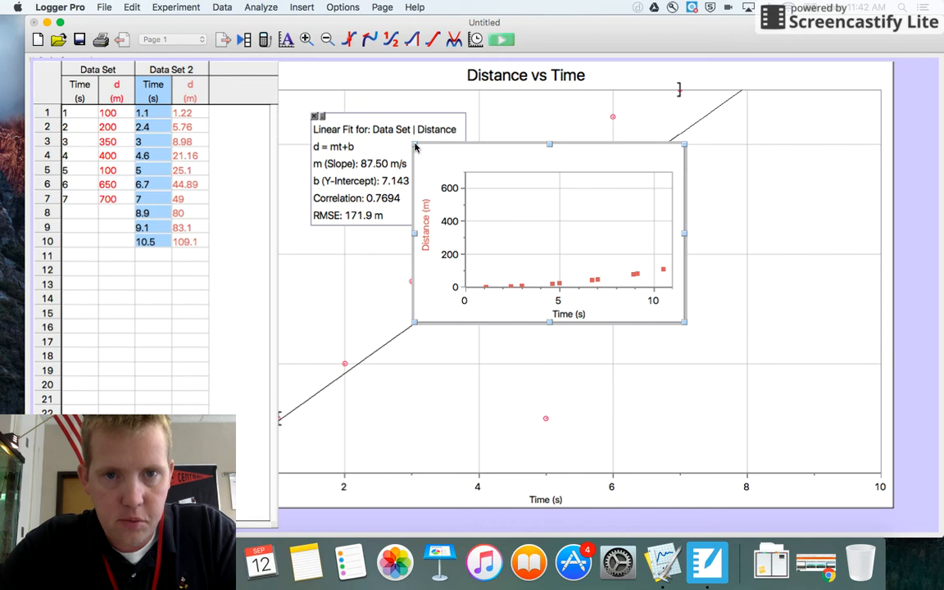
Step: Enlarge the new graph by its upper-left and lower-right corners so it covers most of the original graph
{"action": "left_click_drag", "start_coordinate": [415, 147], "coordinate": [309, 95]}
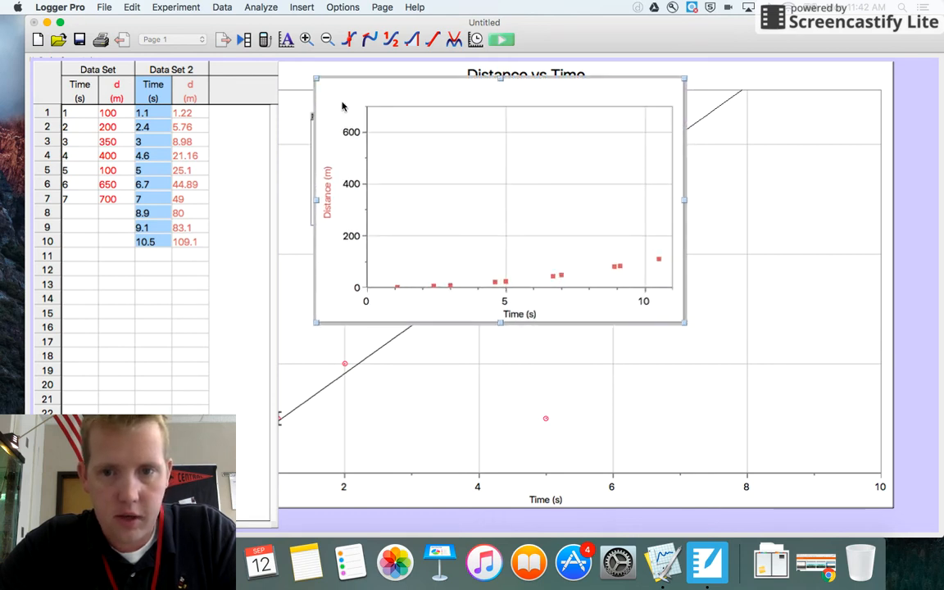
{"action": "left_click_drag", "start_coordinate": [686, 322], "coordinate": [819, 424]}
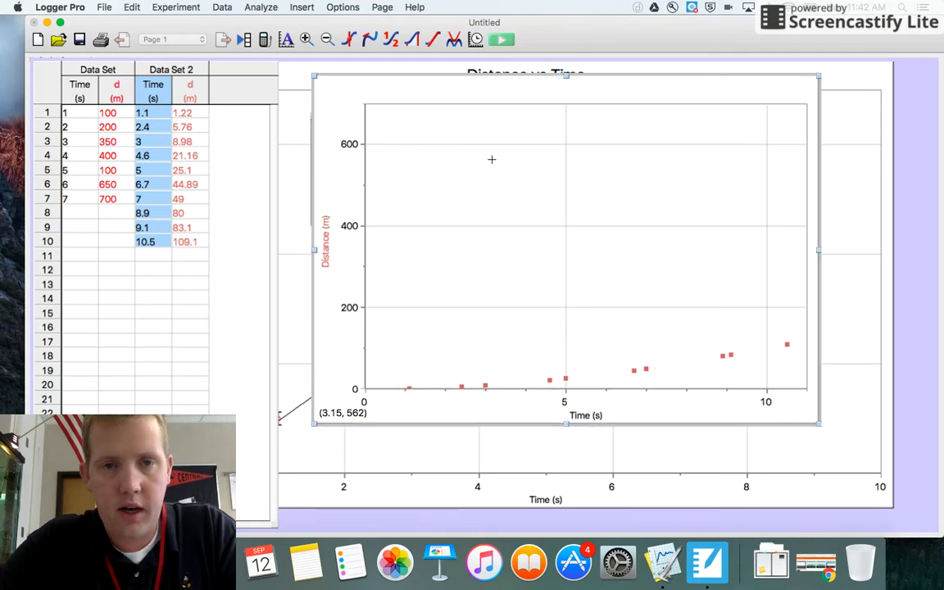
Step: Auto-arrange the page's objects, then stretch the Data Set 2 graph upward until it covers the Distance vs Time graph
{"action": "left_click", "coordinate": [337, 8]}
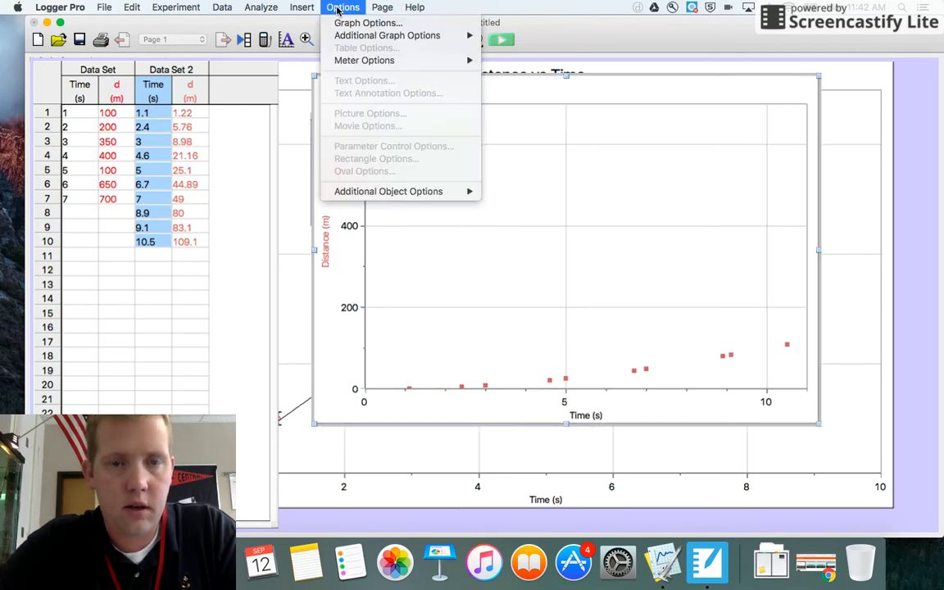
{"action": "mouse_move", "coordinate": [373, 8]}
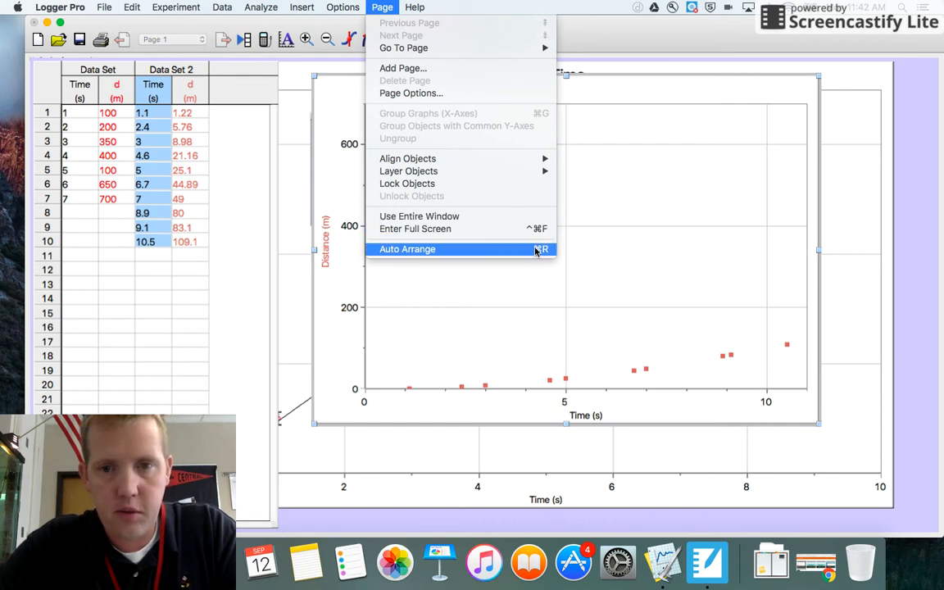
{"action": "left_click", "coordinate": [560, 304]}
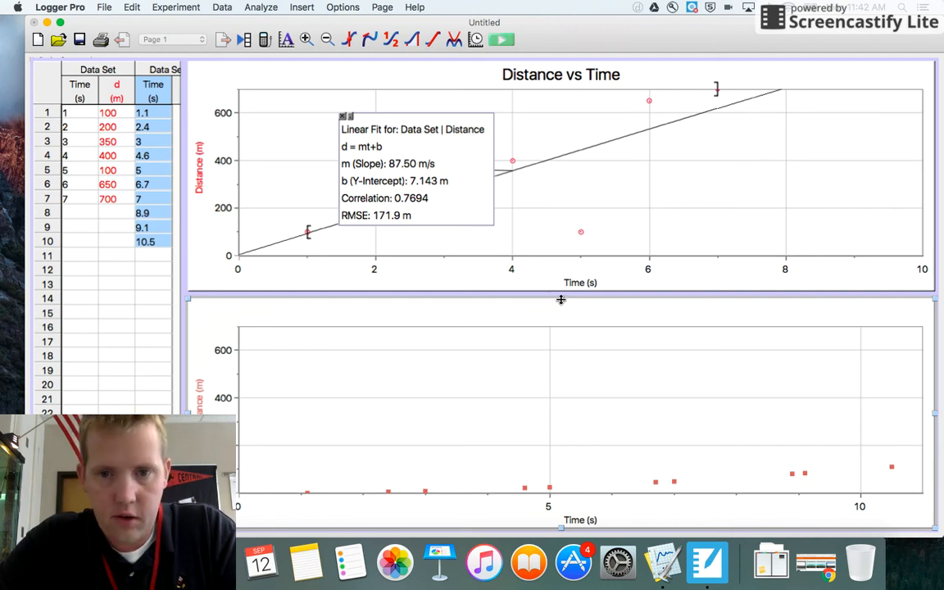
{"action": "left_click_drag", "start_coordinate": [561, 300], "coordinate": [543, 59]}
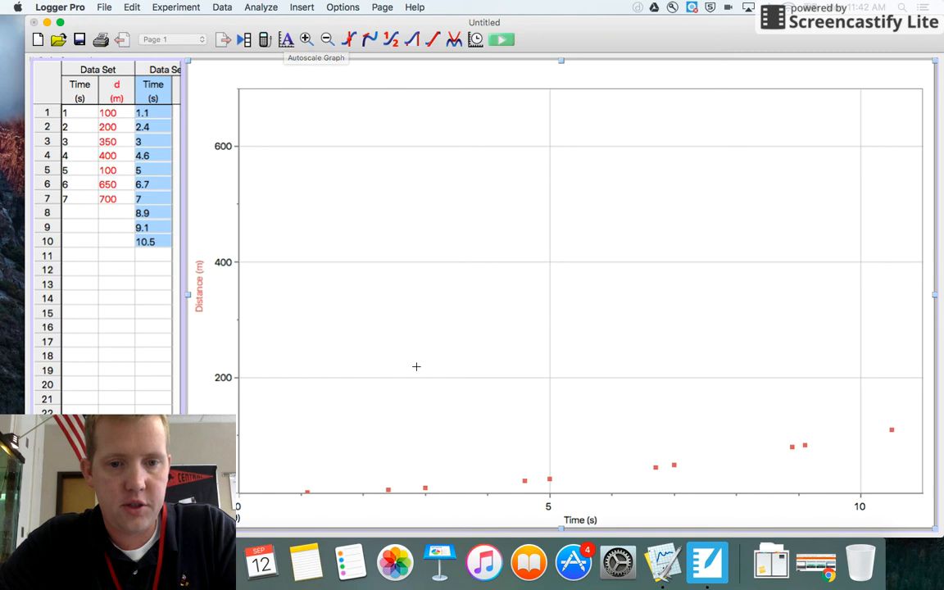
Step: Autoscale the Data Set 2 graph from 0 so its points fill the plot area
{"action": "right_click", "coordinate": [475, 284]}
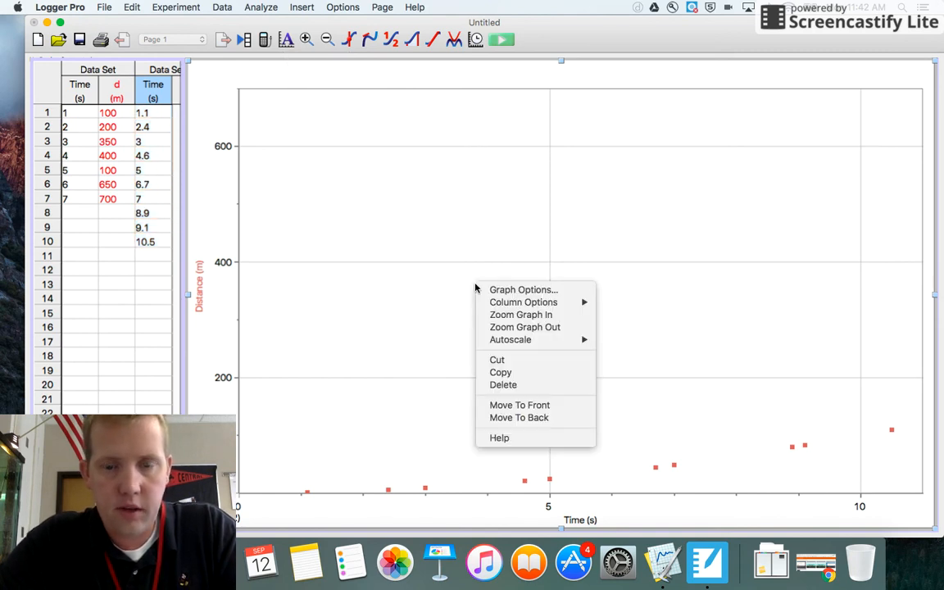
{"action": "mouse_move", "coordinate": [496, 303]}
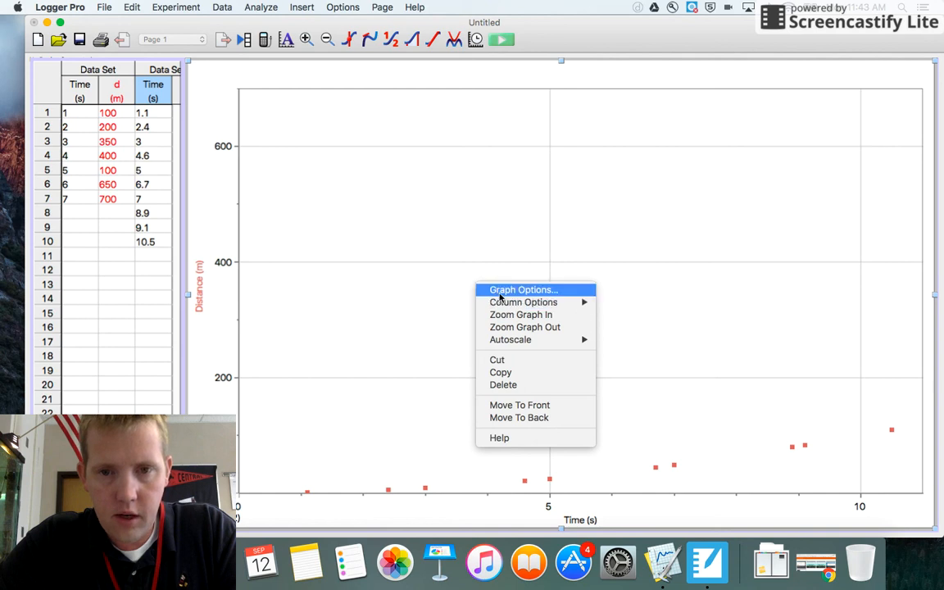
{"action": "mouse_move", "coordinate": [504, 344]}
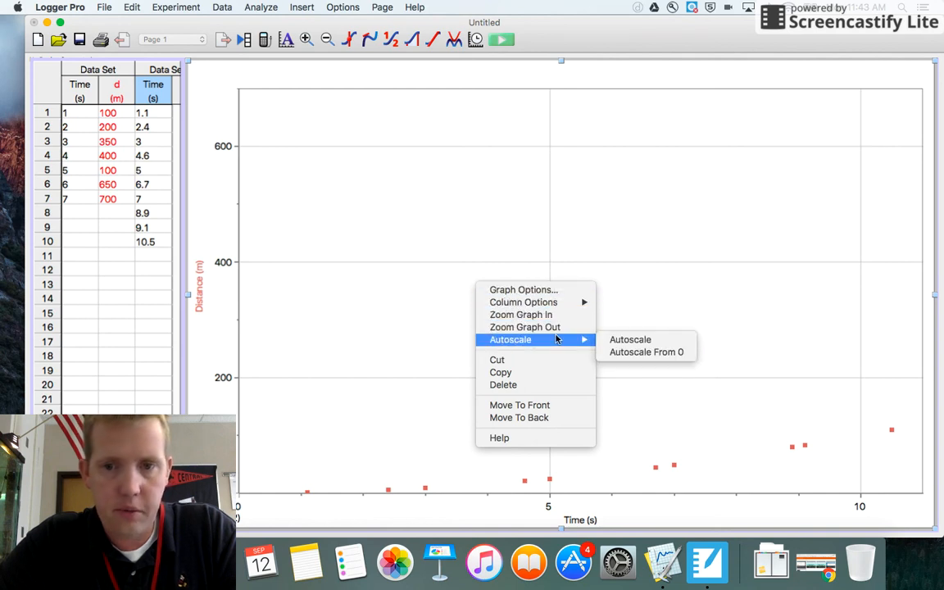
{"action": "left_click", "coordinate": [609, 351]}
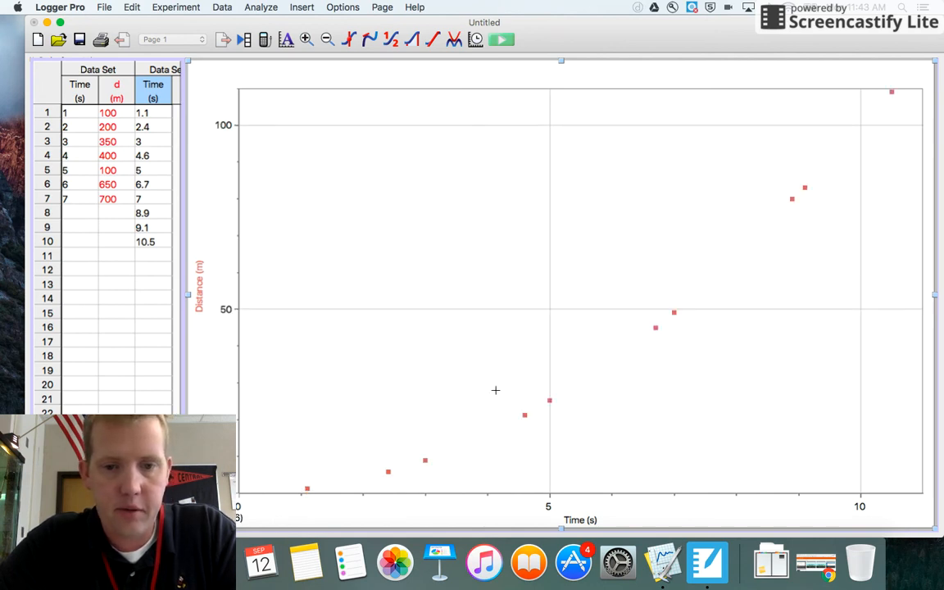
Step: Apply a linear fit to the Data Set 2 distance points and move its results box to the open area above the fit line
{"action": "left_click", "coordinate": [430, 43]}
{"action": "left_click_drag", "start_coordinate": [358, 215], "coordinate": [494, 213]}
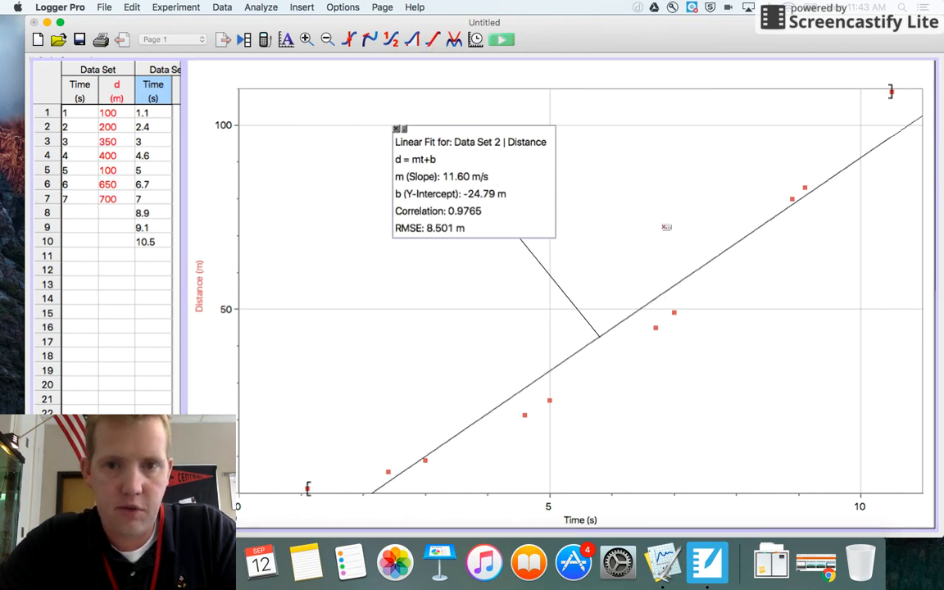